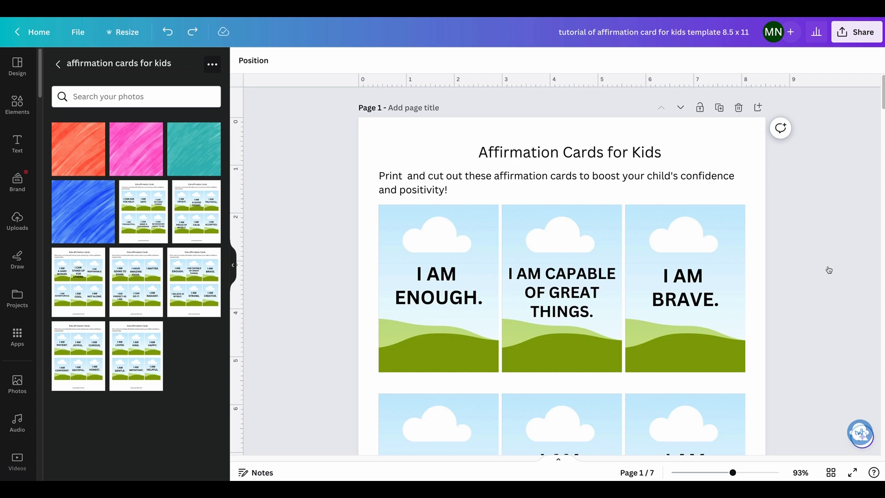
- Scroll through all seven pages of the design, then settle on page 6's card rows
scroll(829, 269, "down", 6)
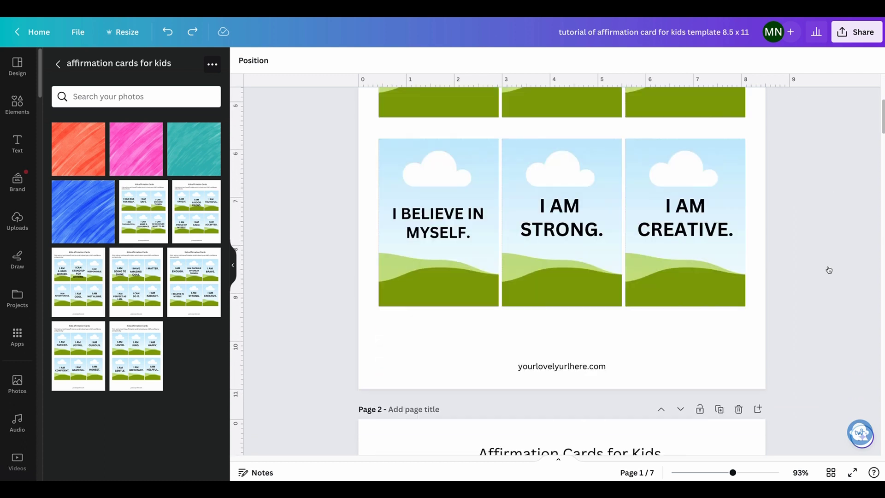
scroll(829, 270, "down", 20)
scroll(829, 270, "down", 20)
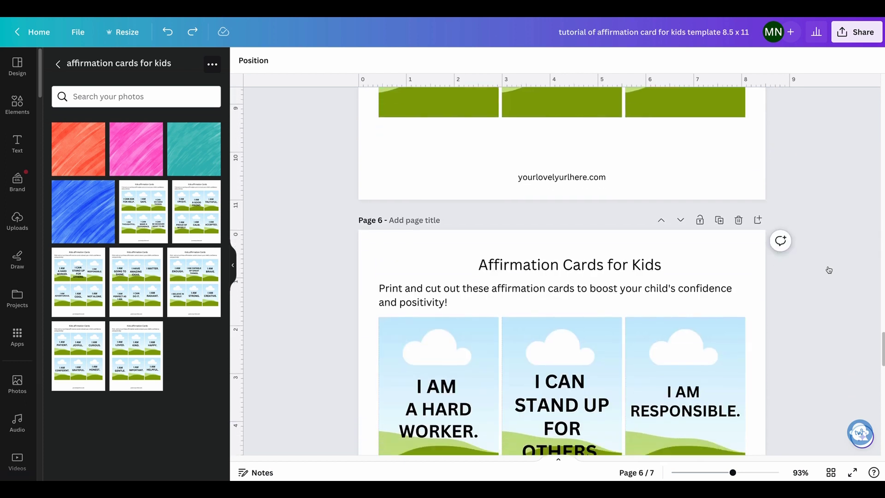
scroll(829, 270, "down", 20)
scroll(829, 270, "down", 3)
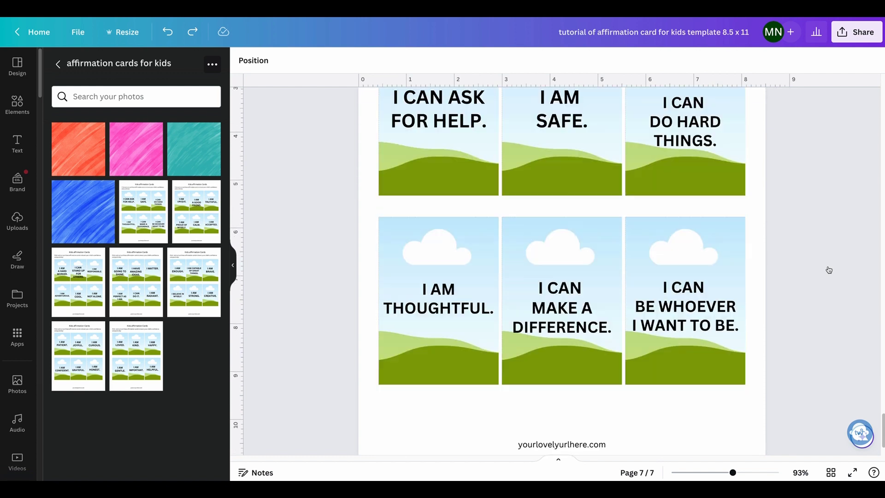
scroll(829, 270, "up", 4)
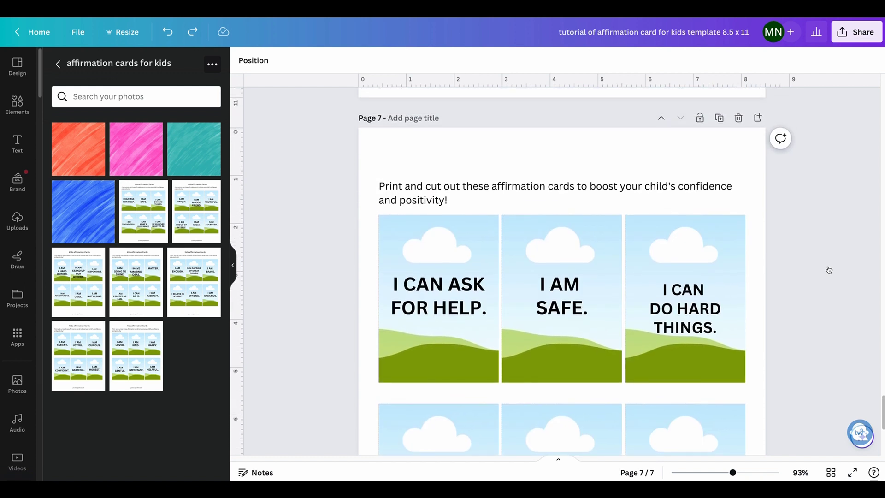
scroll(829, 270, "up", 9)
scroll(826, 270, "up", 3)
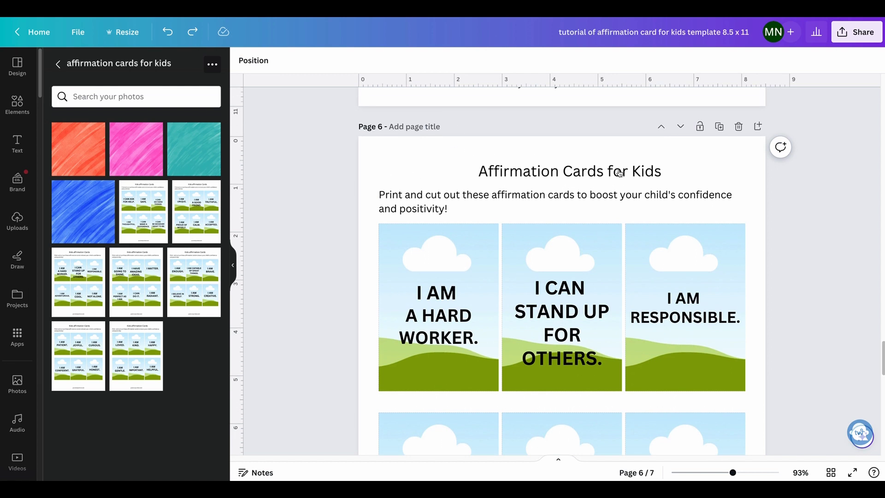
scroll(686, 408, "down", 4)
scroll(684, 406, "up", 3)
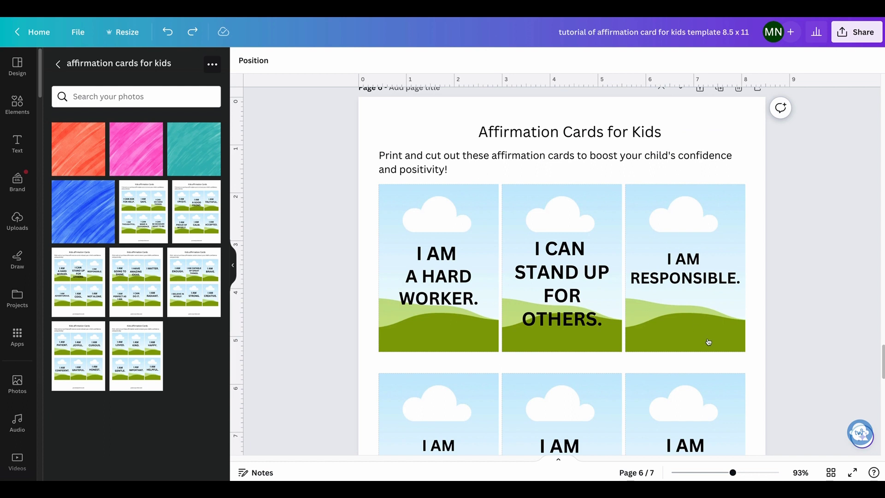
scroll(709, 342, "down", 1)
scroll(709, 342, "down", 5)
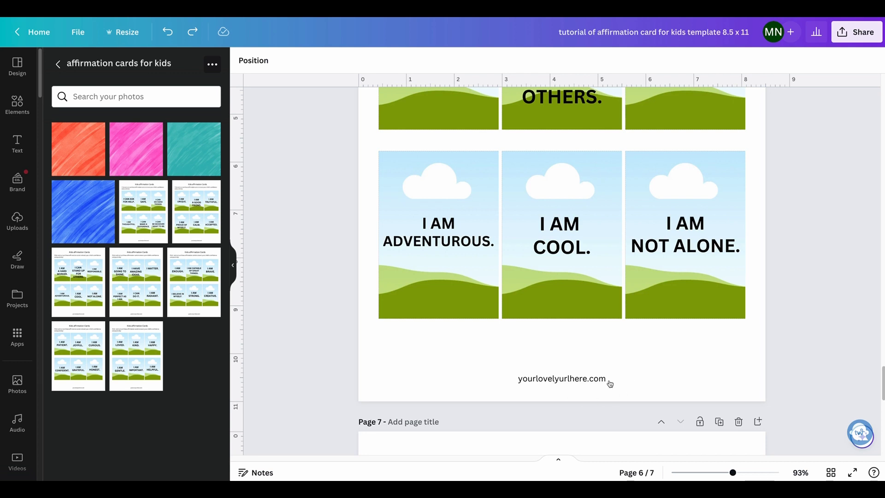
scroll(610, 384, "up", 3)
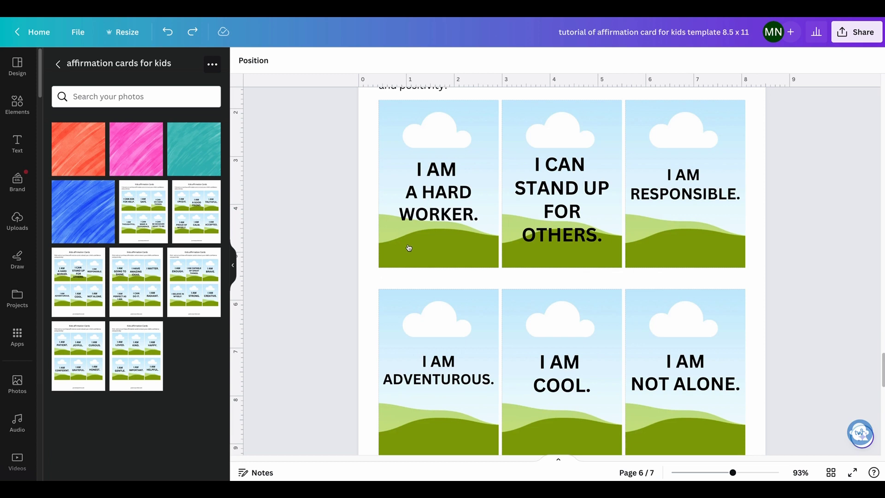
scroll(409, 248, "up", 1)
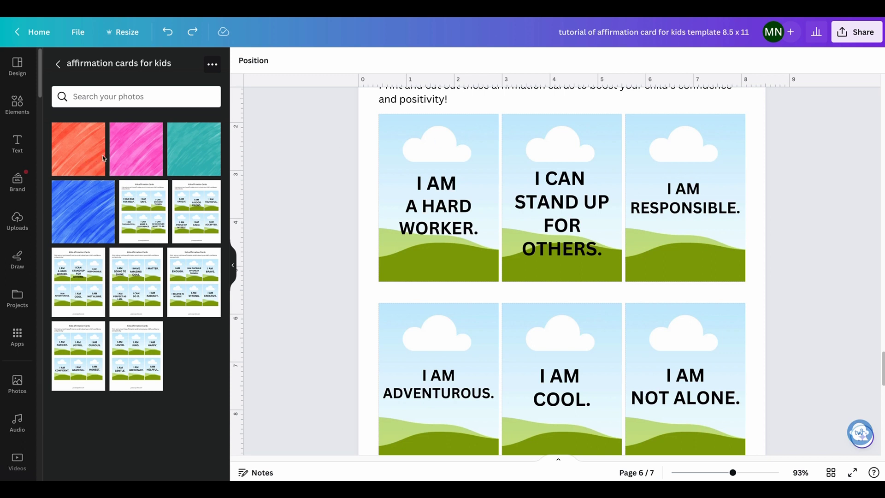
- Give the three top cards on page 6 the orange watercolor photo background
mouse_move(100, 144)
left_click_drag(79, 148, 527, 137)
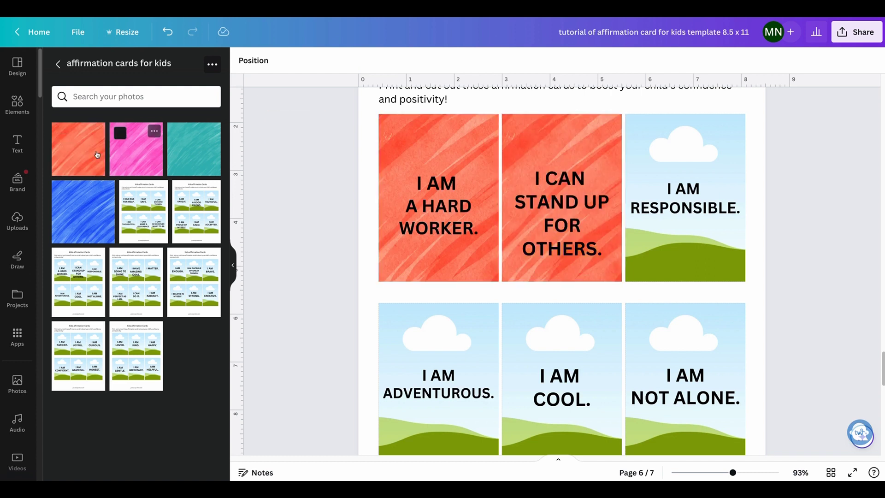
left_click_drag(79, 148, 663, 162)
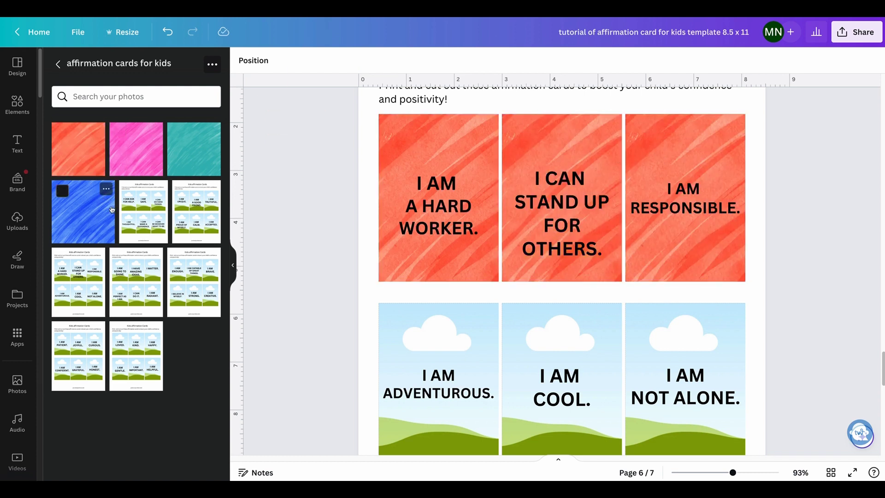
- Give the bottom-row cards blue, pink and teal watercolor photo backgrounds
left_click_drag(83, 212, 415, 336)
left_click_drag(115, 152, 583, 330)
left_click_drag(199, 159, 678, 318)
scroll(682, 263, "down", 3)
scroll(682, 266, "up", 2)
scroll(681, 266, "up", 1)
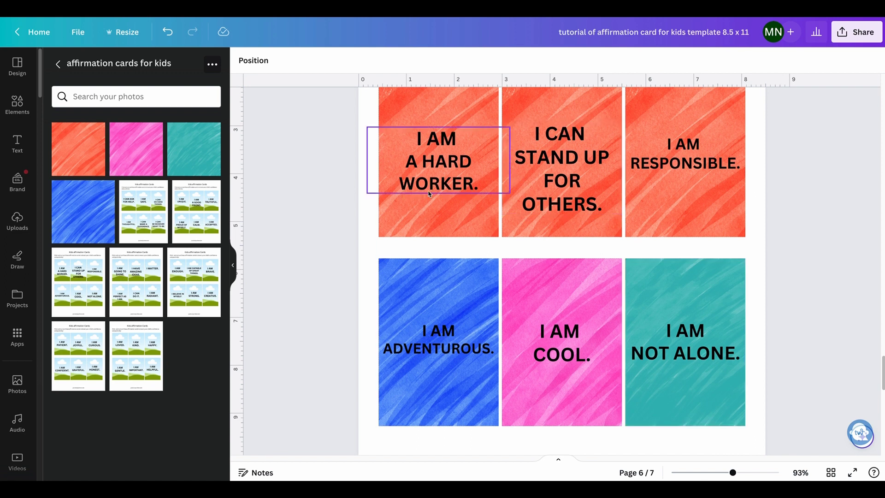
- Add a square shape from Elements and place it over the blue I AM ADVENTUROUS. card
left_click(467, 348)
left_click(466, 346)
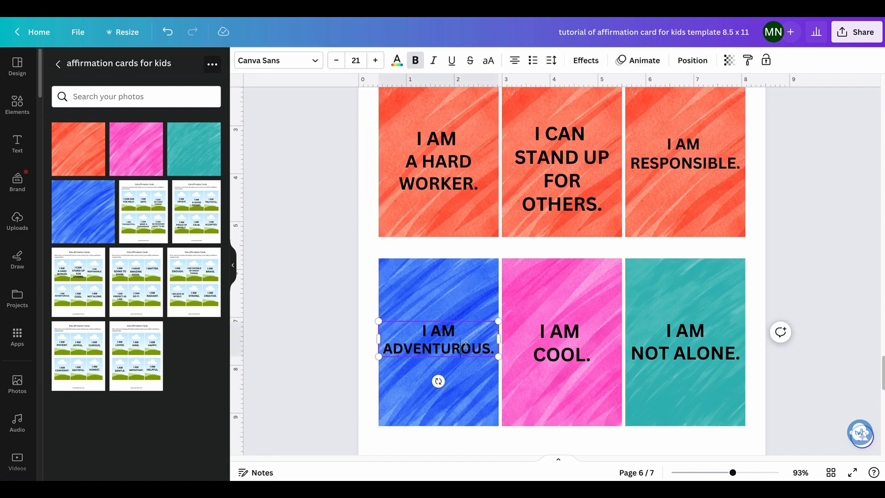
left_click(358, 294)
left_click(17, 104)
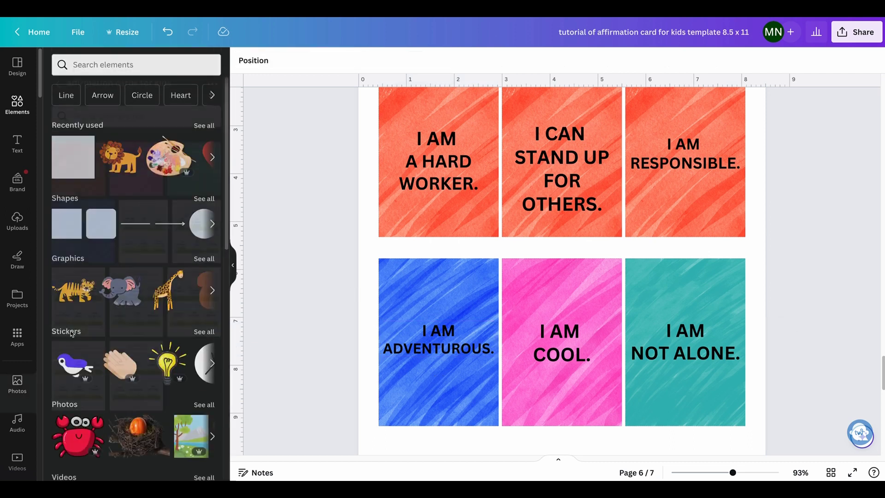
left_click(67, 225)
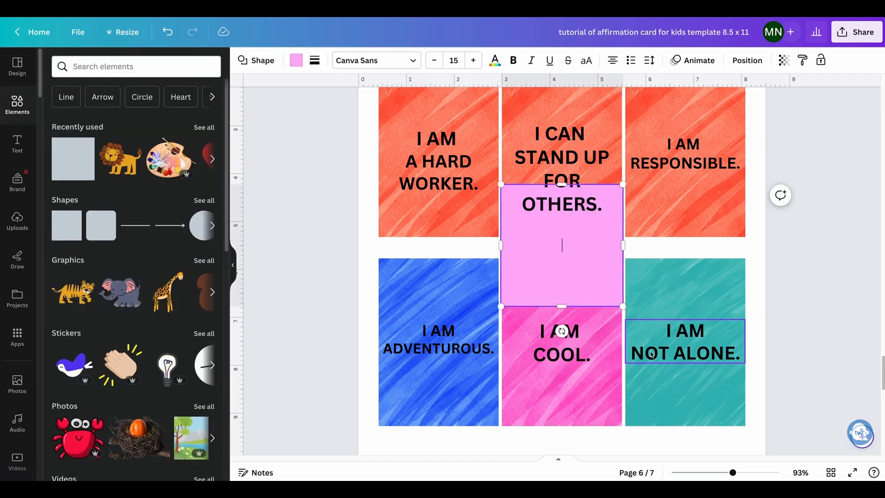
left_click_drag(573, 279, 452, 377)
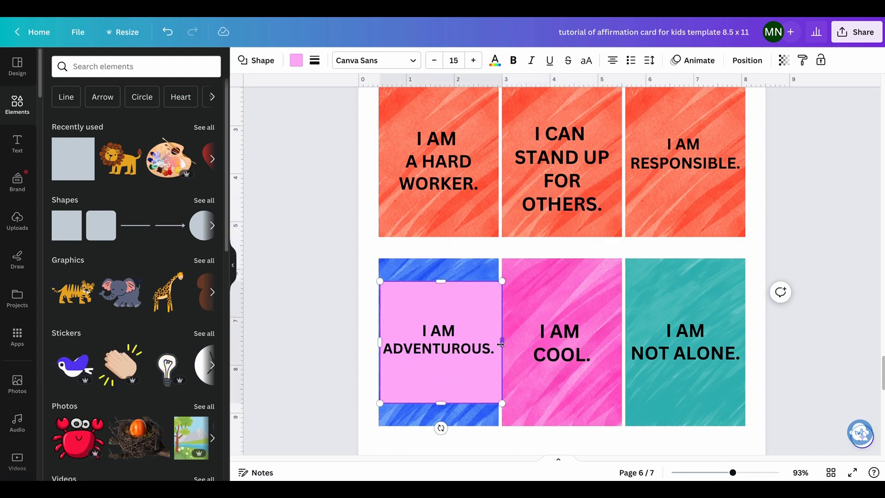
- Resize the square with its edge handles so only a narrow blue border remains
left_click_drag(499, 344, 494, 344)
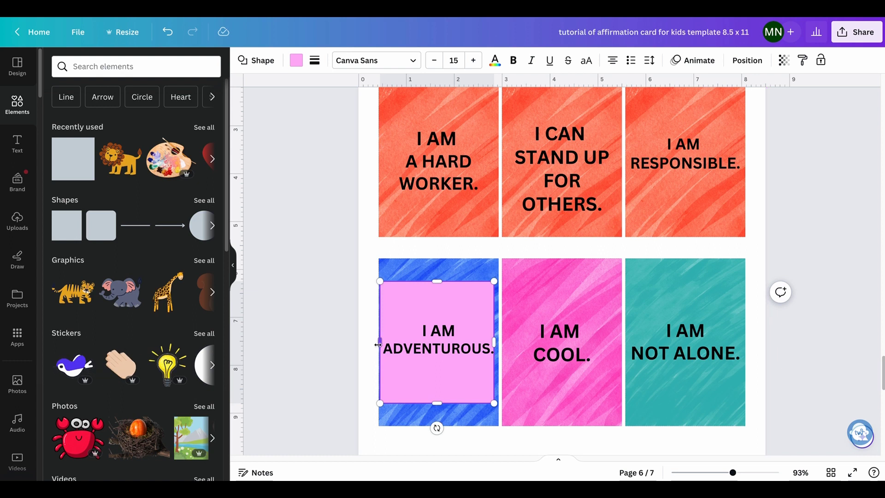
left_click_drag(380, 344, 384, 345)
left_click_drag(442, 402, 444, 412)
scroll(444, 411, "down", 1)
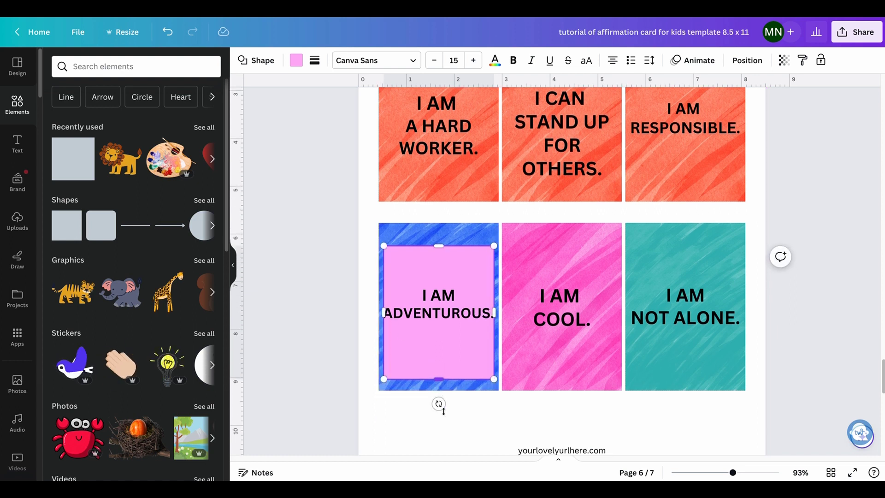
left_click_drag(439, 245, 436, 235)
left_click(375, 256)
- Colour the square white
left_click(395, 242)
left_click(298, 59)
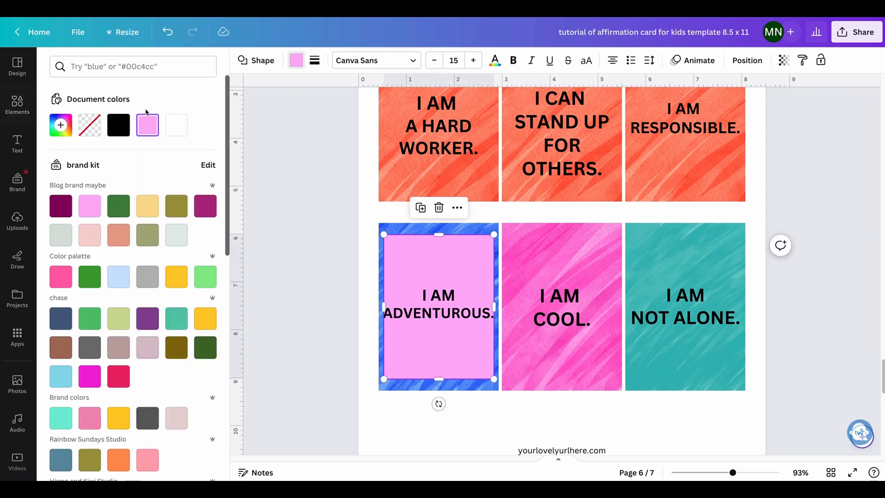
left_click(176, 125)
left_click(396, 239)
left_click(415, 232)
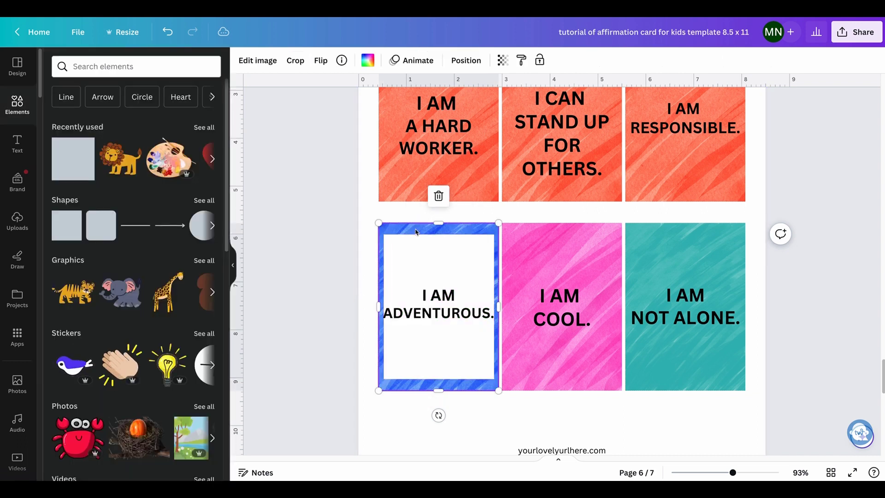
left_click(422, 247)
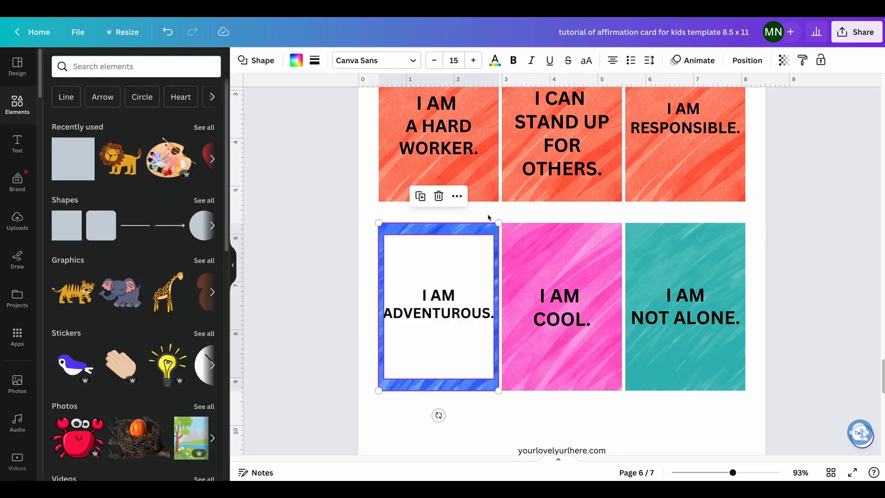
left_click(747, 61)
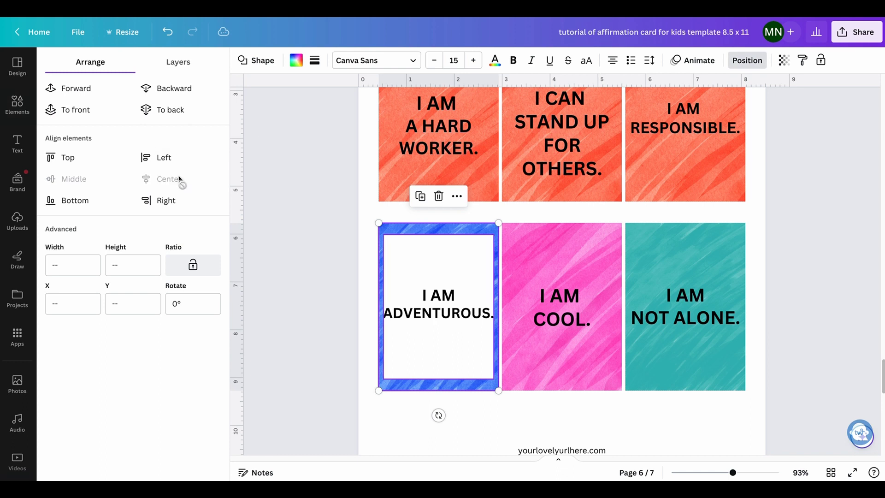
- Narrow the I AM ADVENTUROUS. text box from both sides
left_click(303, 391)
left_click(447, 317)
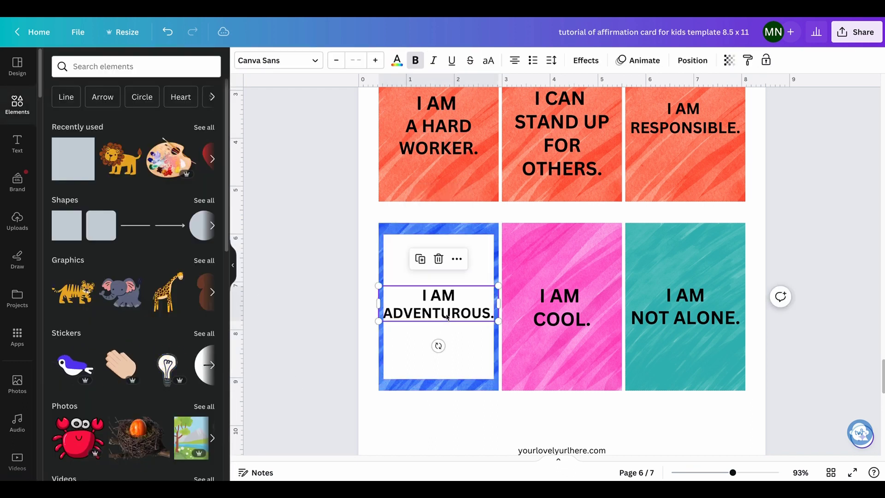
left_click_drag(493, 305, 494, 304)
left_click_drag(377, 302, 384, 304)
left_click(299, 328)
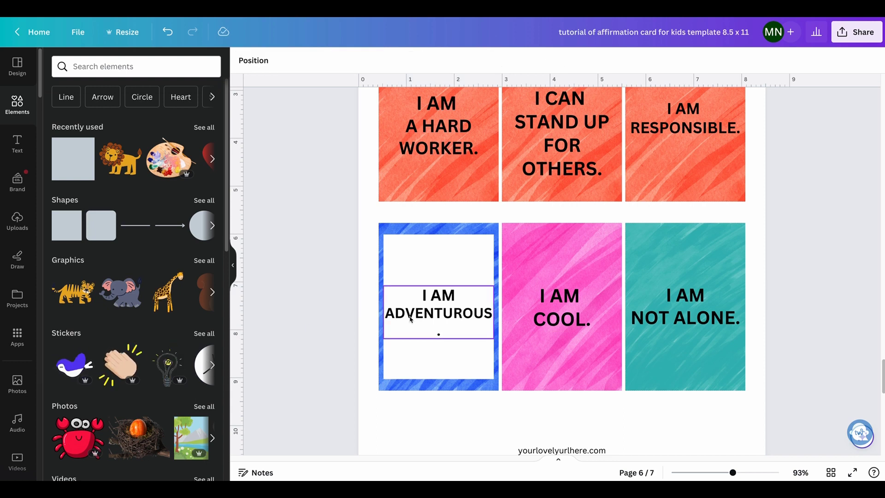
- Break the text onto three lines, move it up on the white panel, and set size 20
left_click(436, 297)
left_click(435, 297)
key("Return")
left_click(311, 327)
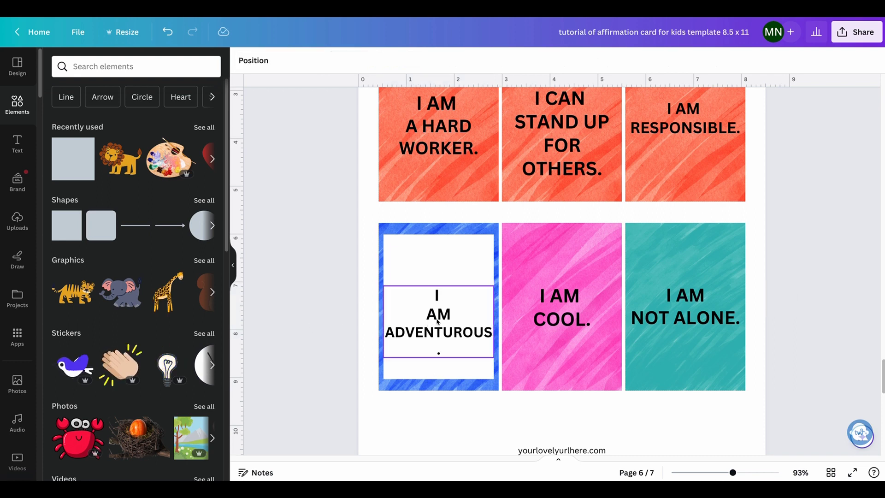
left_click_drag(446, 356, 446, 341)
left_click(448, 338)
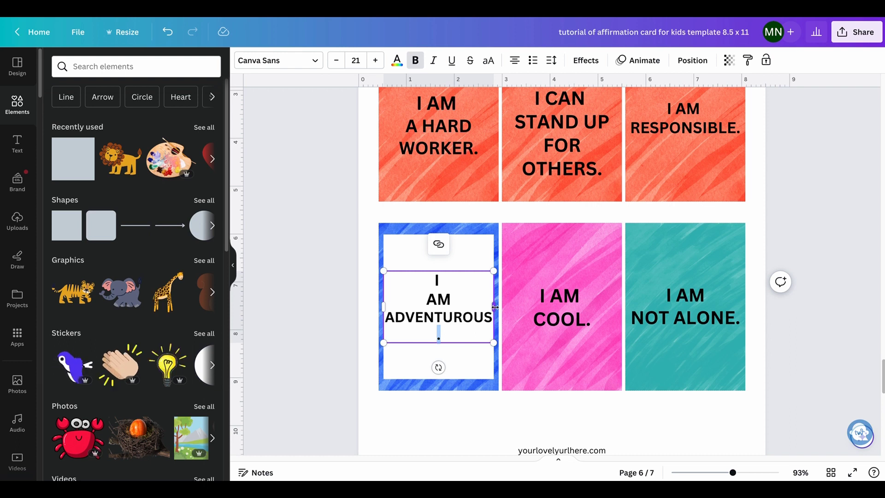
left_click(336, 60)
left_click(298, 345)
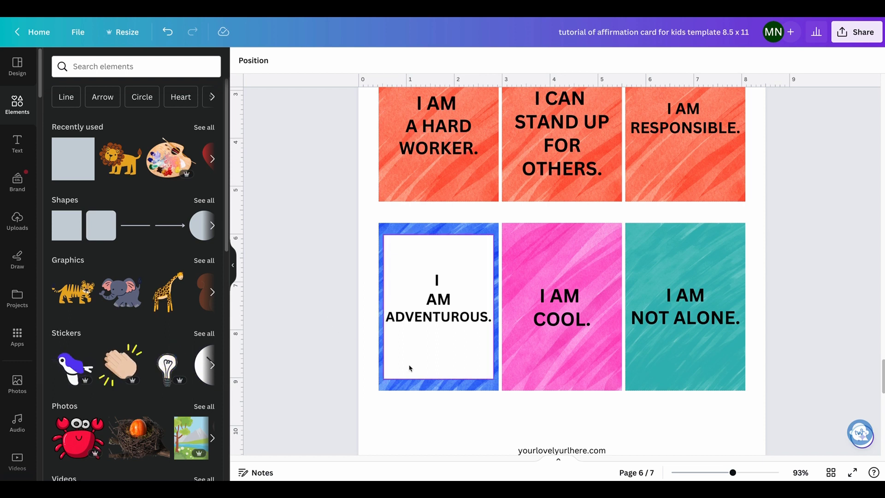
- Add the lion graphic from Recently used, shrink it, and place it below ADVENTUROUS. on the card
left_click(134, 155)
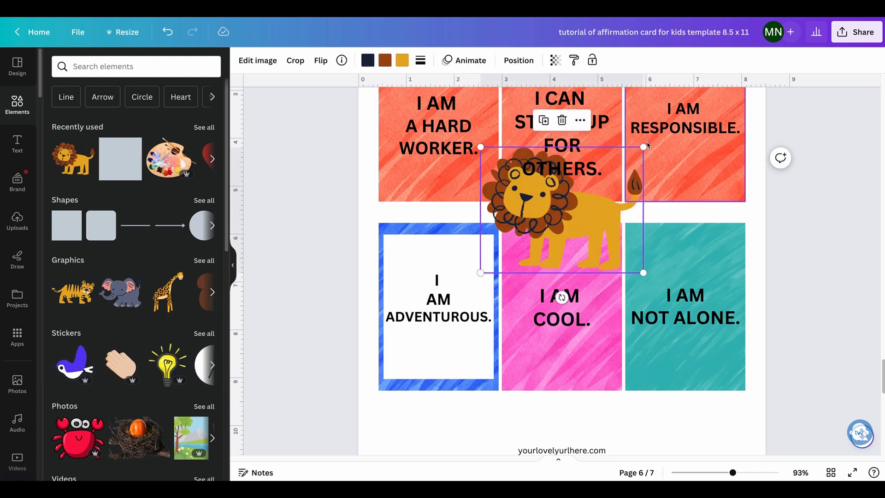
left_click_drag(643, 147, 466, 229)
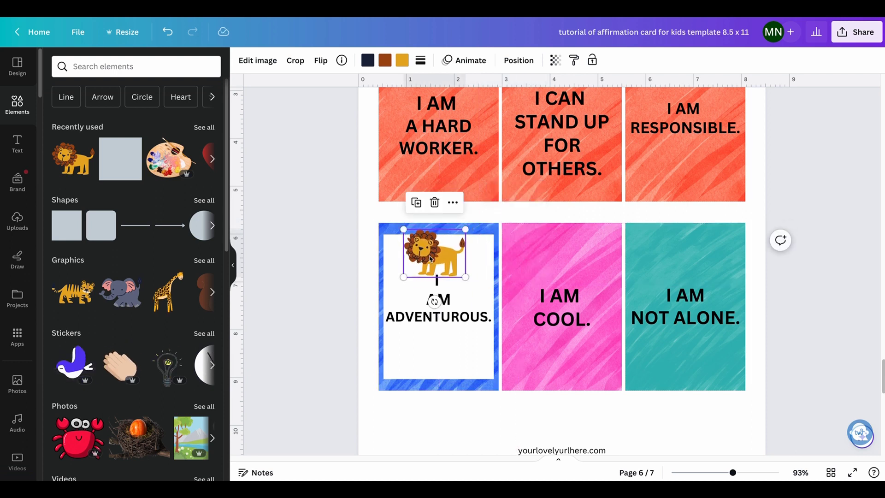
left_click_drag(430, 258, 429, 257)
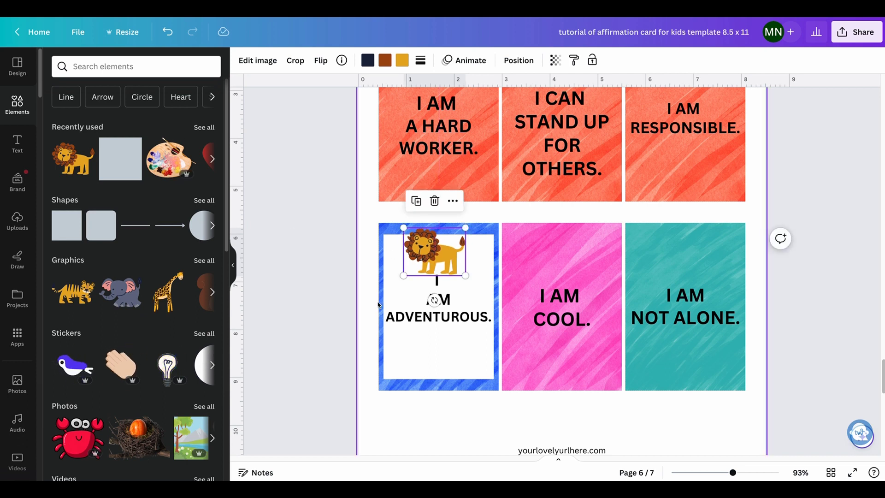
left_click_drag(403, 276, 406, 274)
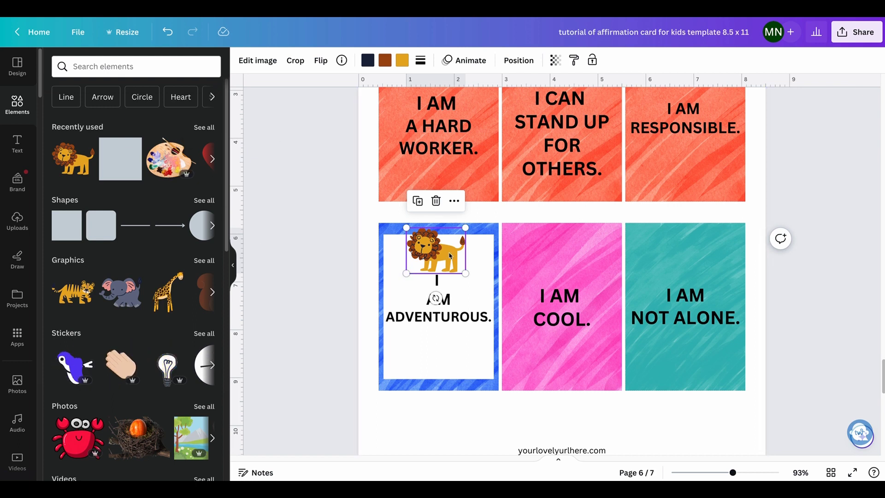
left_click_drag(450, 255, 455, 374)
left_click_drag(407, 337, 400, 328)
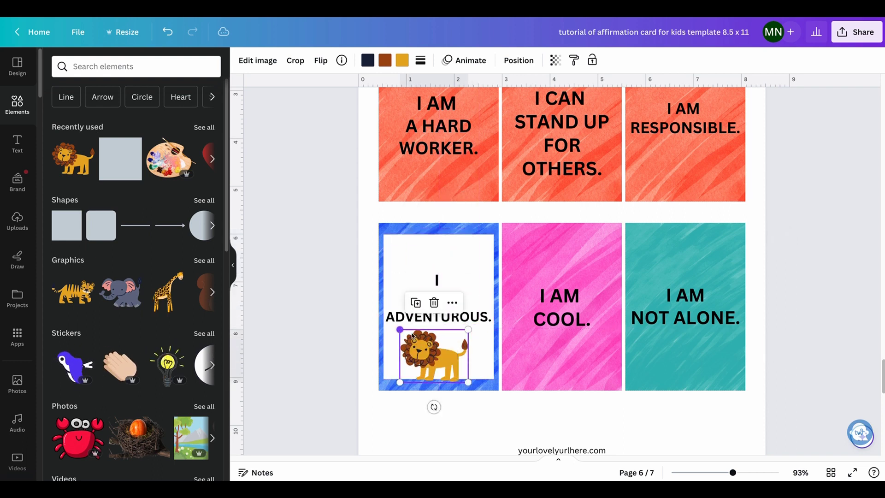
mouse_move(468, 328)
left_mouse_down()
mouse_move(484, 339)
mouse_move(471, 328)
left_mouse_up()
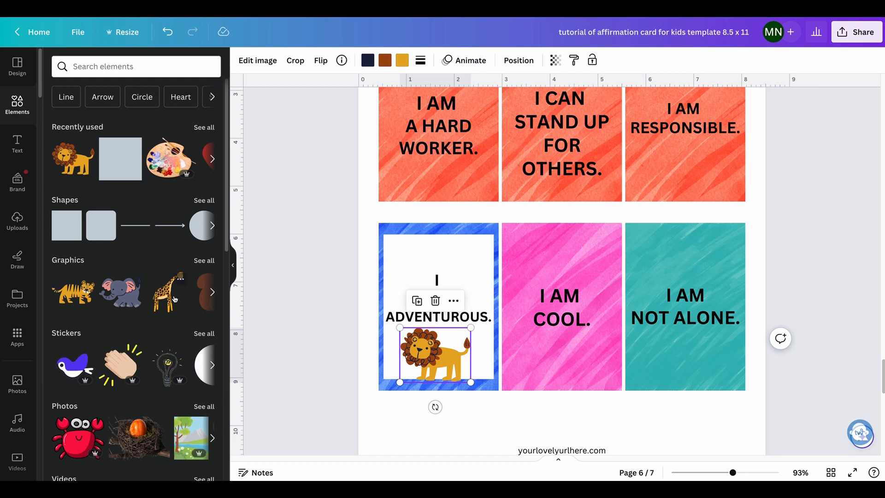
- Add the sloth from Magic recommendations at the card's top-left and shift the lion right
left_click(204, 261)
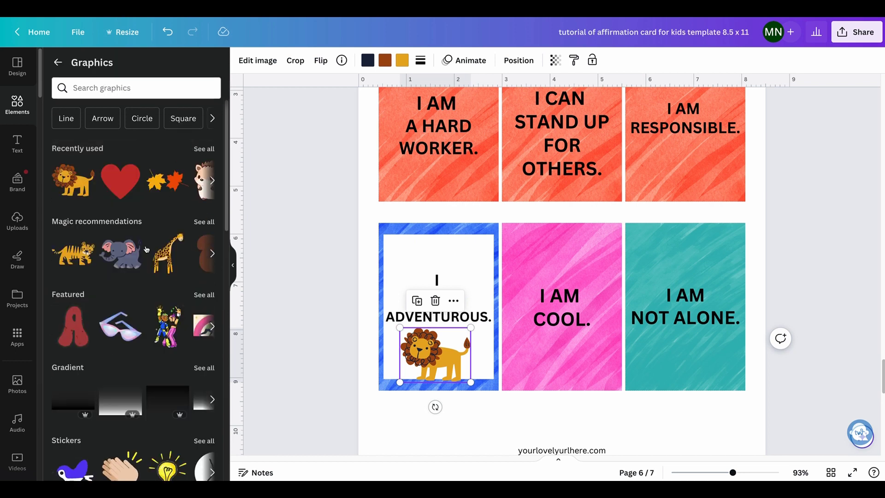
left_click(204, 222)
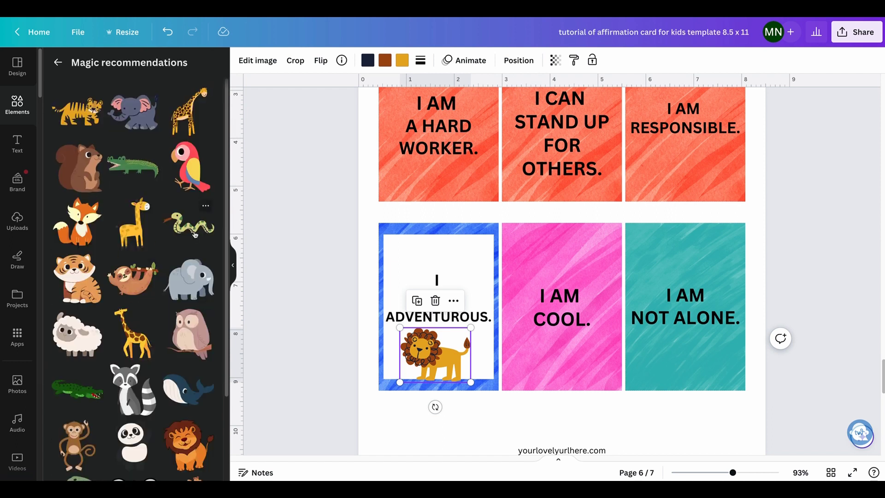
left_click(136, 279)
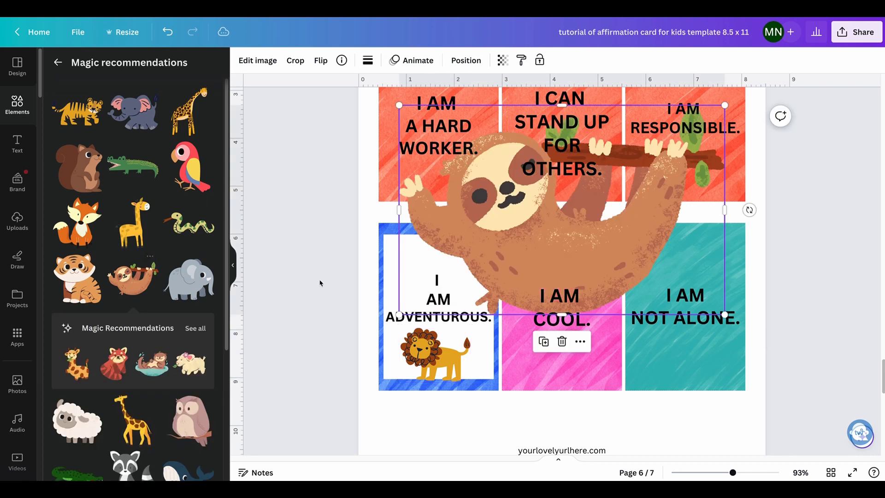
left_click_drag(725, 105, 486, 298)
left_click_drag(413, 293, 381, 229)
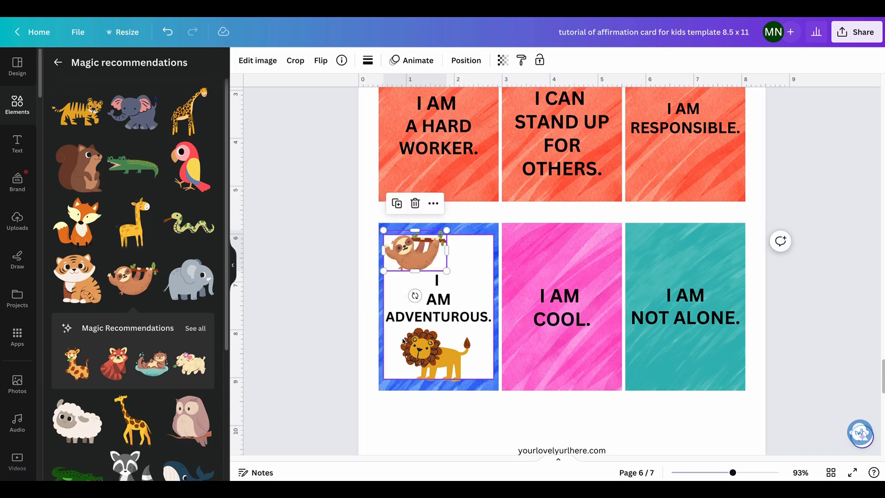
left_click_drag(432, 359, 459, 357)
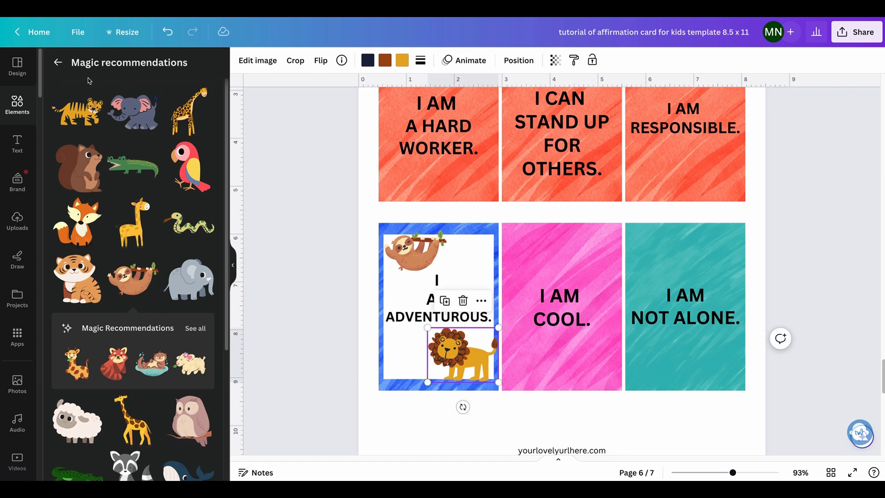
- Search Elements for 'leaves' and browse the Photos results
left_click(57, 63)
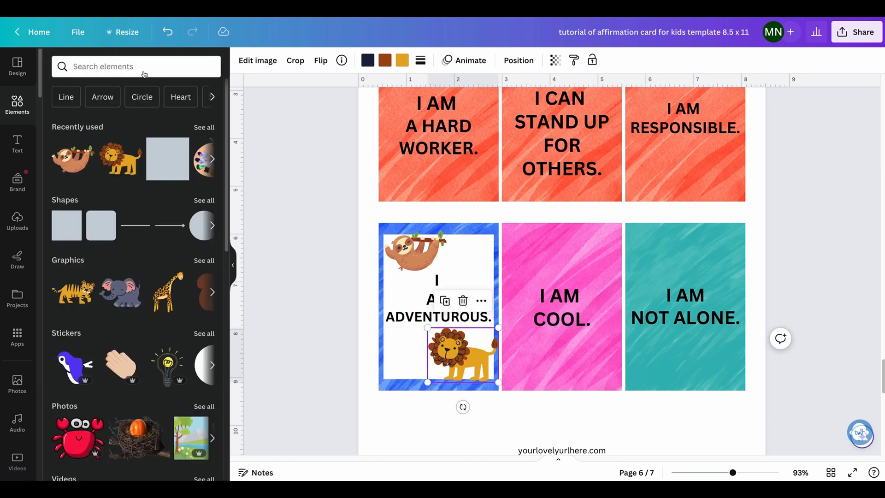
type("c")
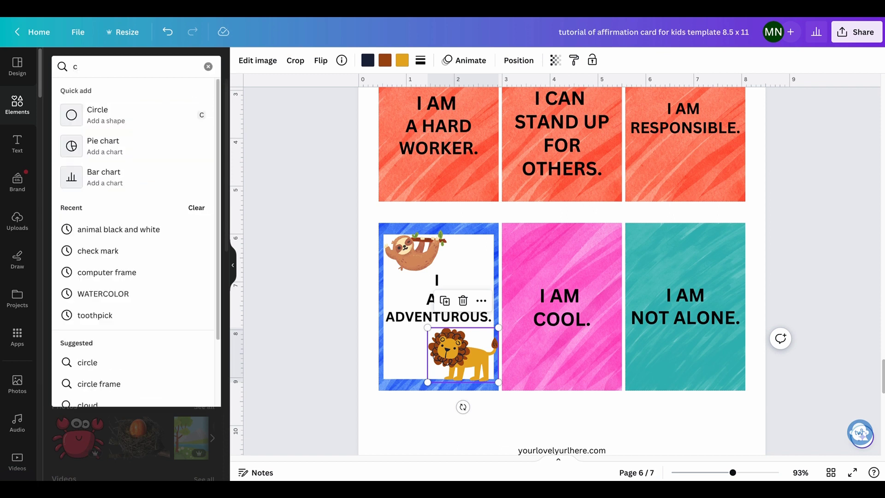
key("BackSpace")
type("le")
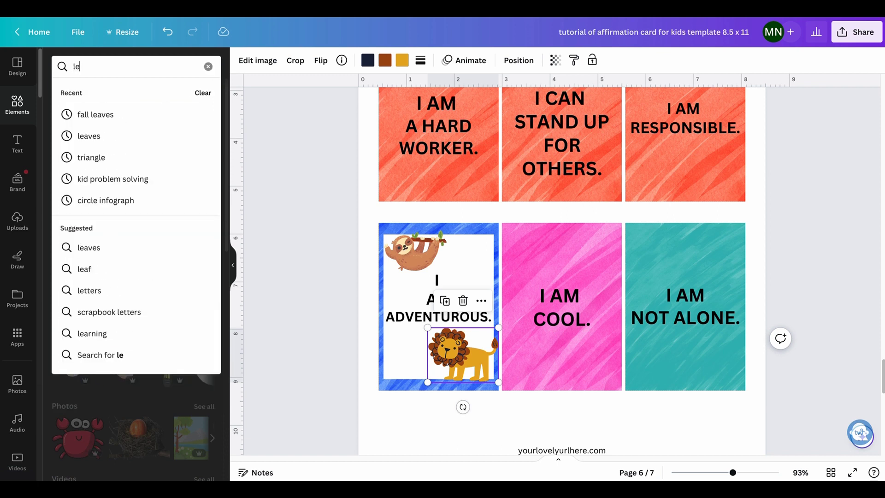
type("aves")
key("Return")
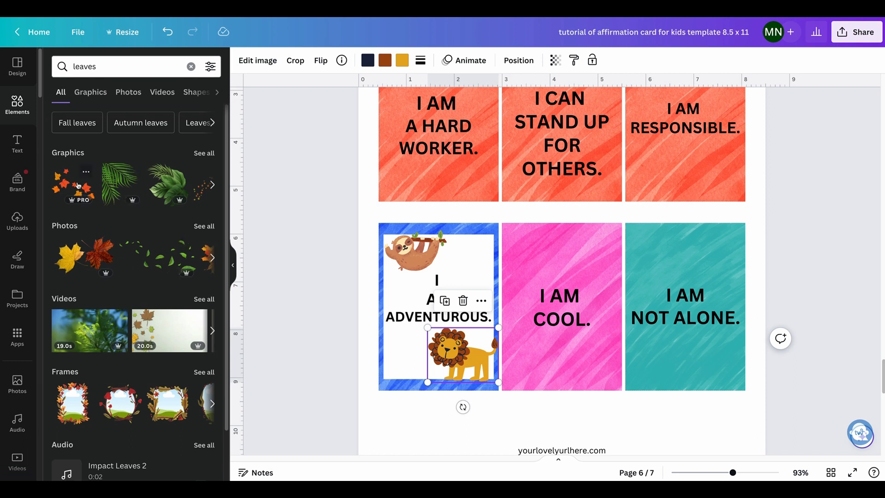
left_click(203, 226)
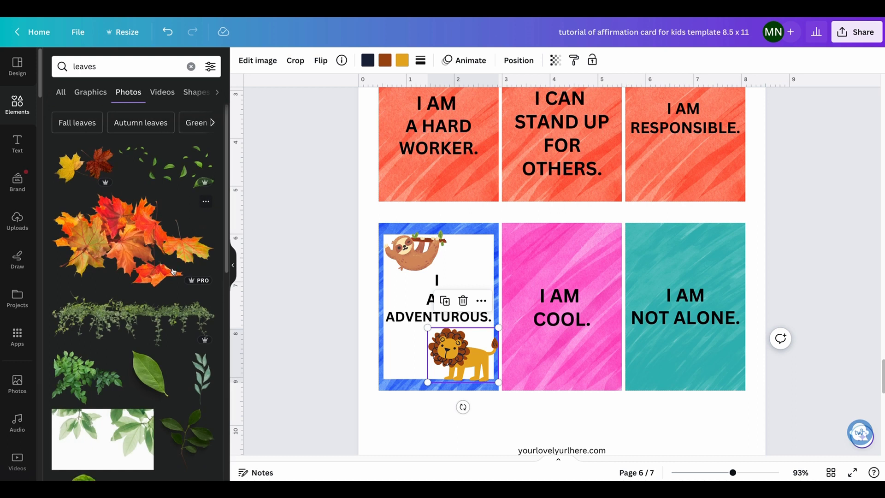
scroll(172, 271, "down", 4)
scroll(168, 282, "down", 12)
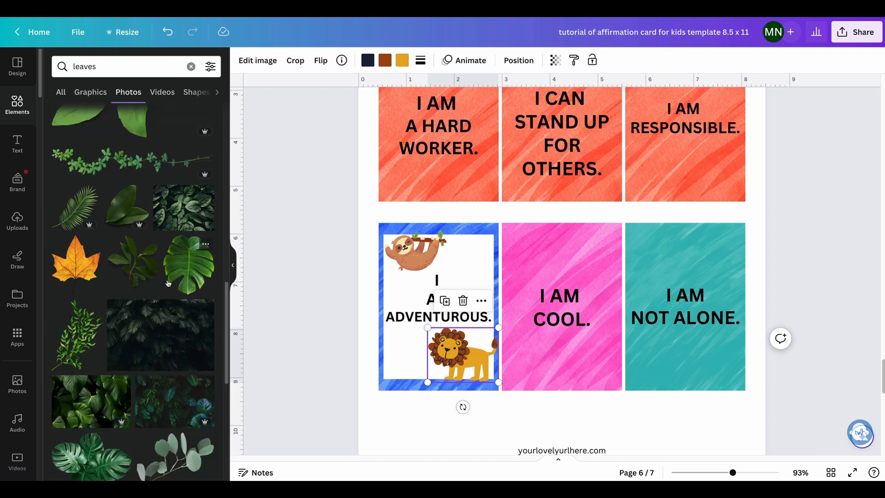
scroll(168, 283, "down", 3)
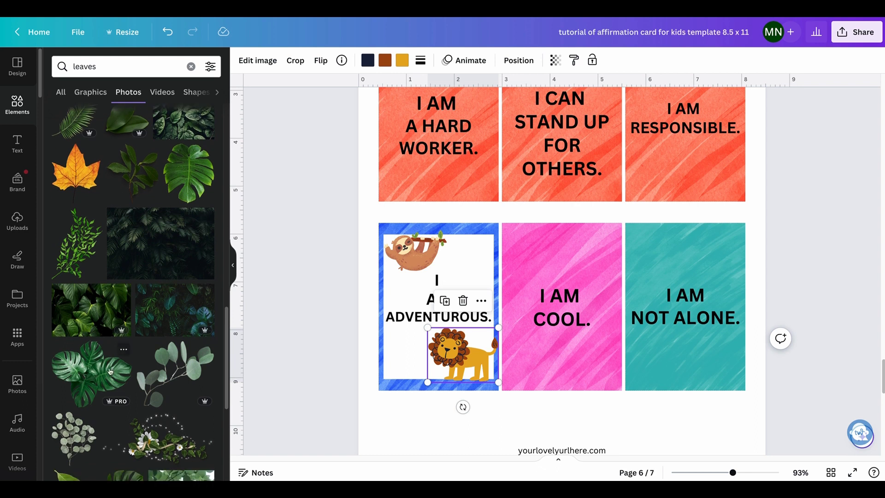
- Add the monstera leaf photo and shrink it into the card's top-right corner
left_click(92, 373)
left_click_drag(669, 256, 640, 336)
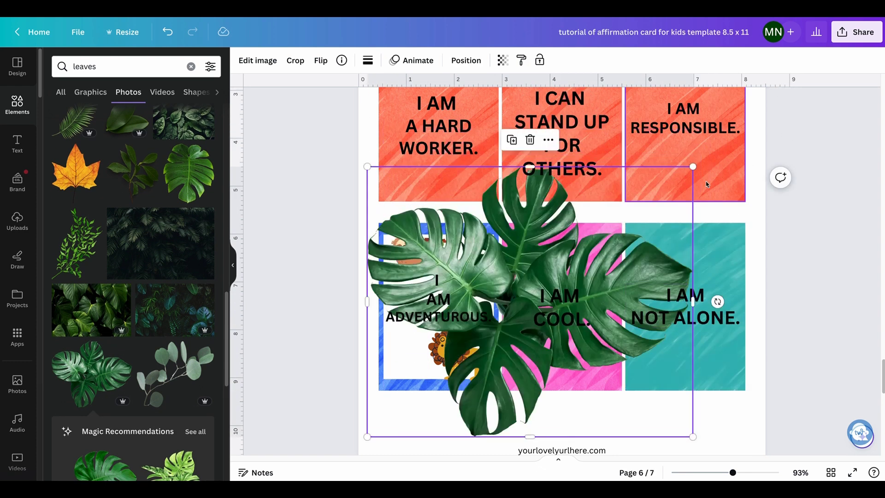
left_click_drag(692, 168, 494, 241)
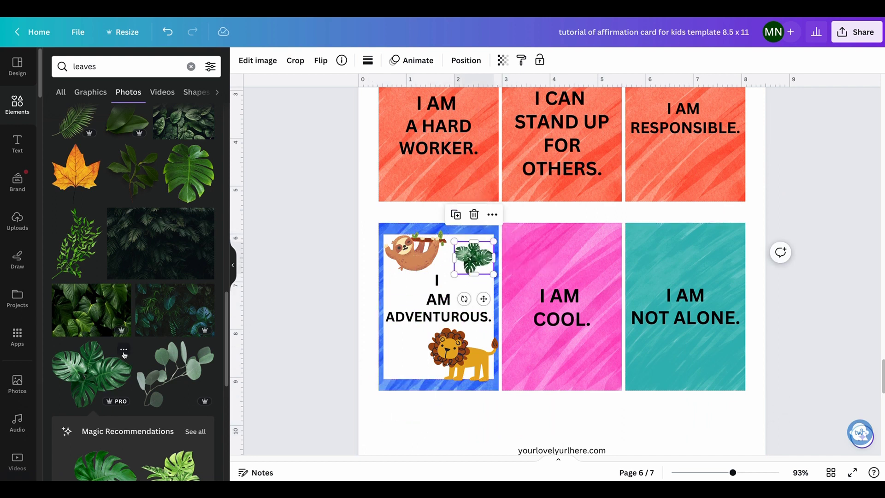
scroll(124, 356, "down", 1)
scroll(124, 356, "down", 4)
scroll(124, 356, "down", 3)
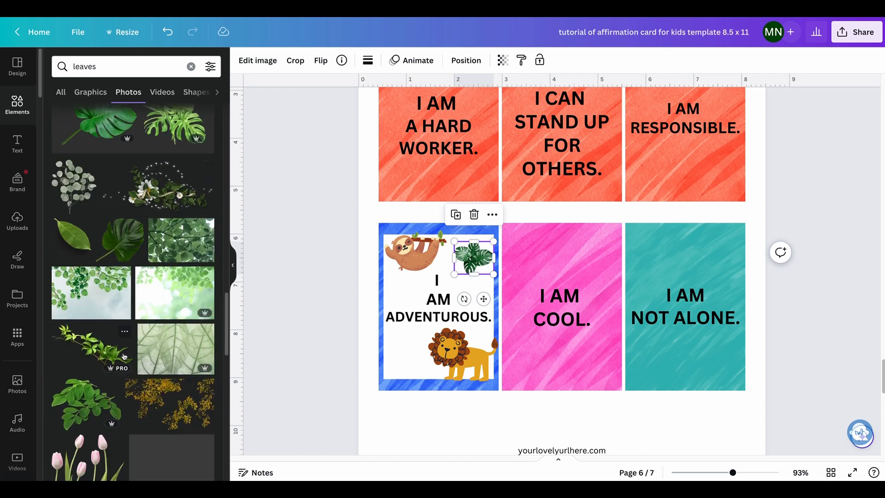
scroll(123, 356, "down", 2)
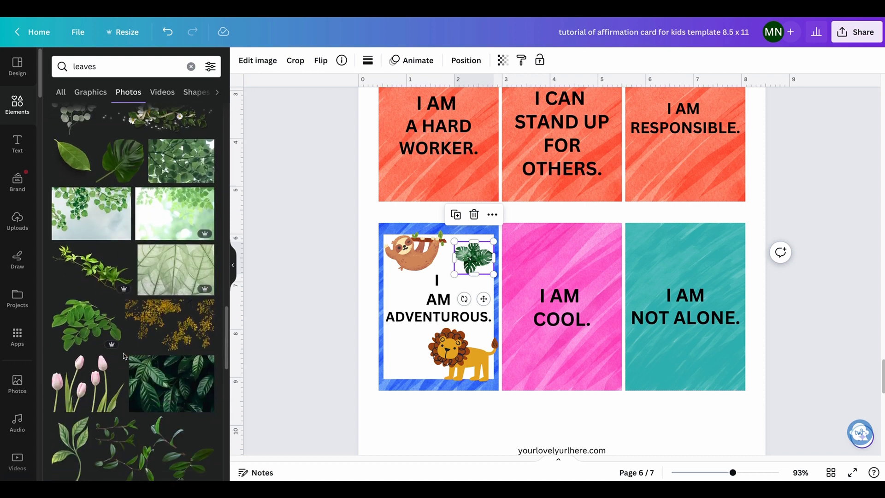
scroll(123, 356, "up", 15)
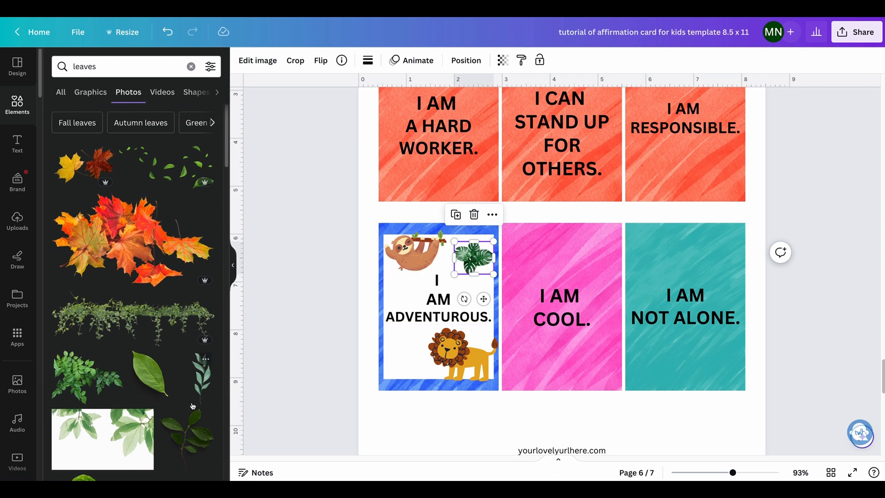
left_click(318, 319)
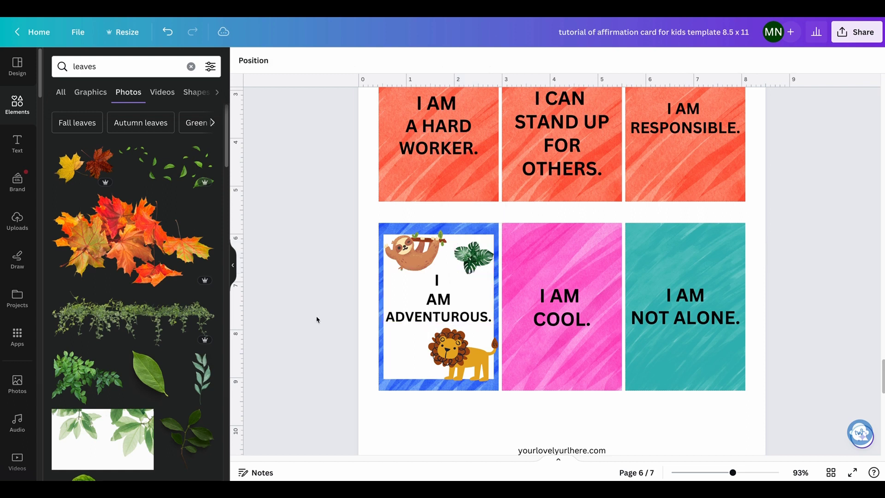
- Copy the white inner panel onto the pink I AM COOL. card and stretch it to fit
left_click(406, 349)
left_click_drag(406, 349, 529, 346)
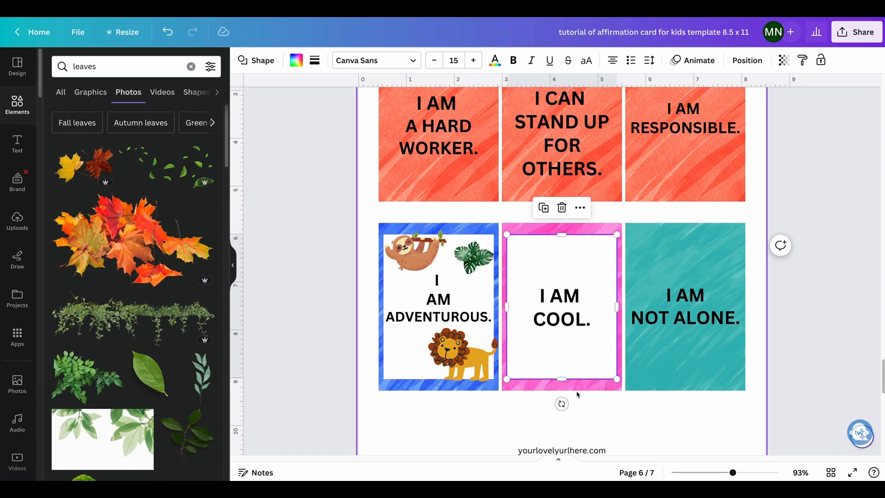
left_click(580, 386)
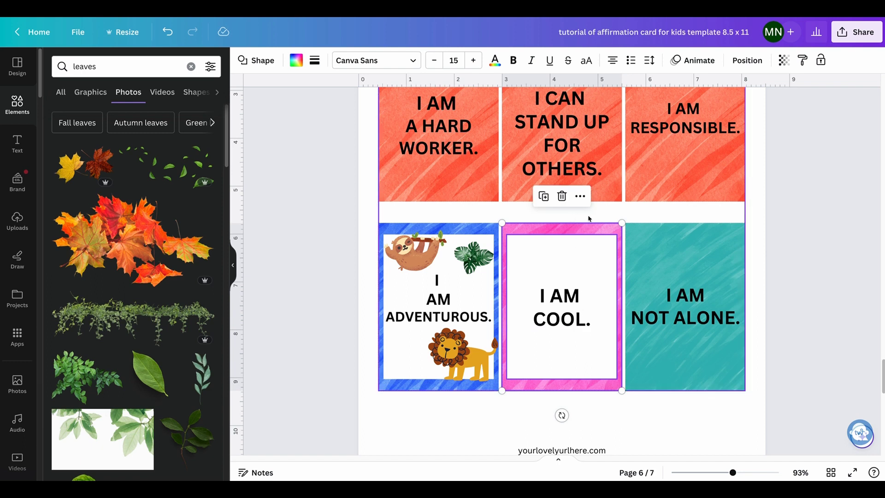
left_click(572, 243)
left_click(564, 236)
left_click_drag(562, 232, 563, 229)
left_click_drag(565, 380, 566, 384)
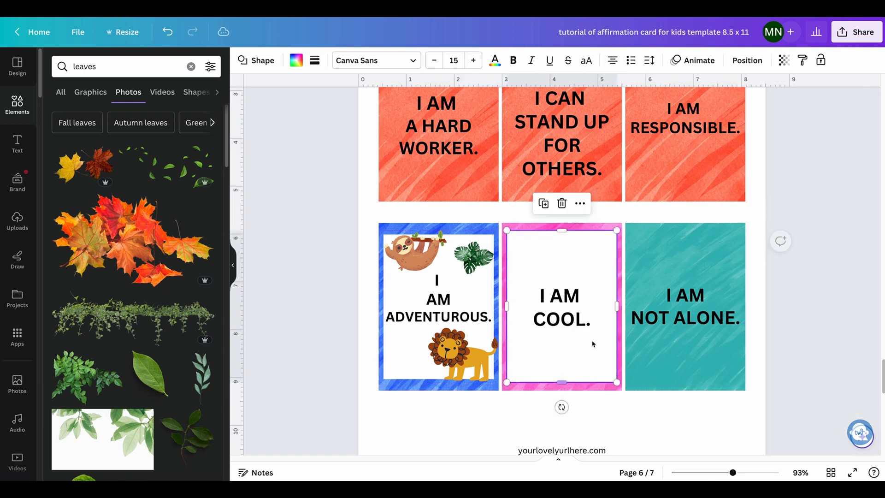
- Lower the pink card's transparency from 100 to 74
left_click(601, 229)
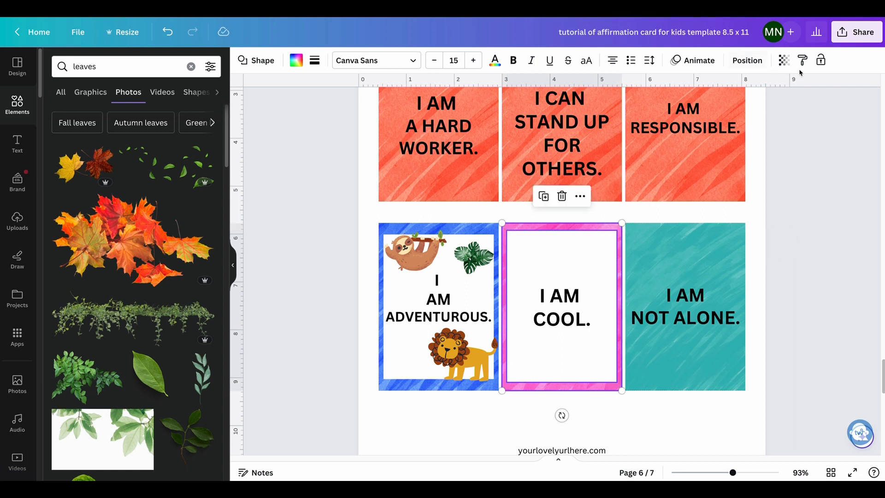
left_click(784, 60)
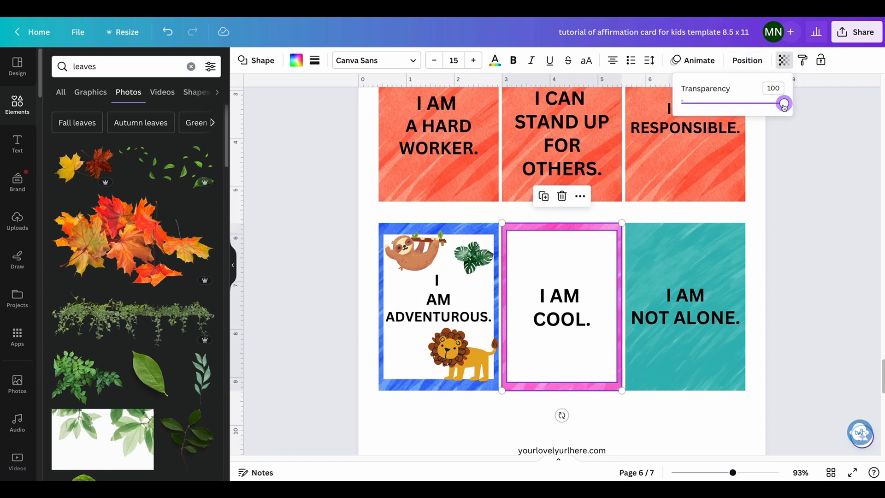
left_click_drag(783, 106, 731, 112)
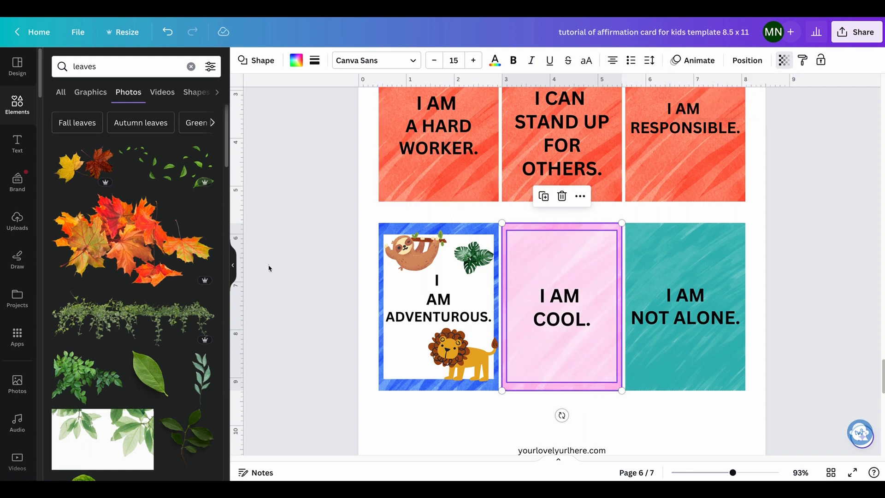
scroll(269, 267, "up", 1)
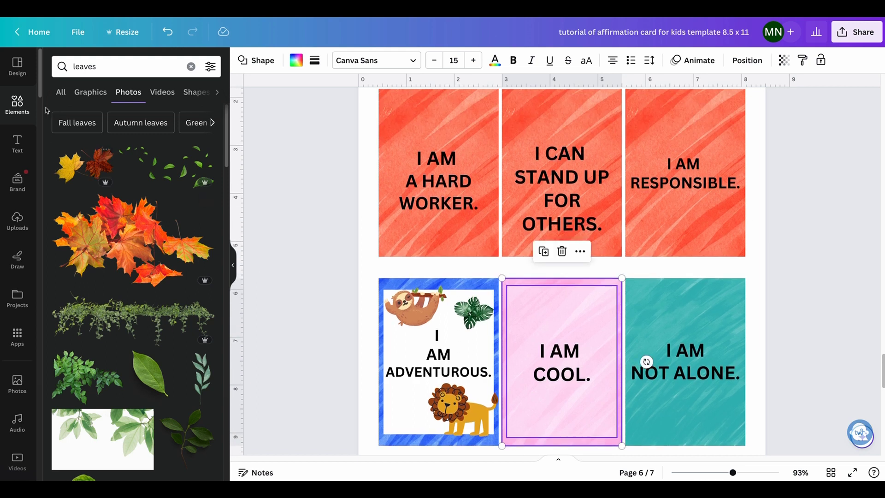
- Place an enlarged lion centred on the pink I AM COOL. card and send it backward
left_click(25, 113)
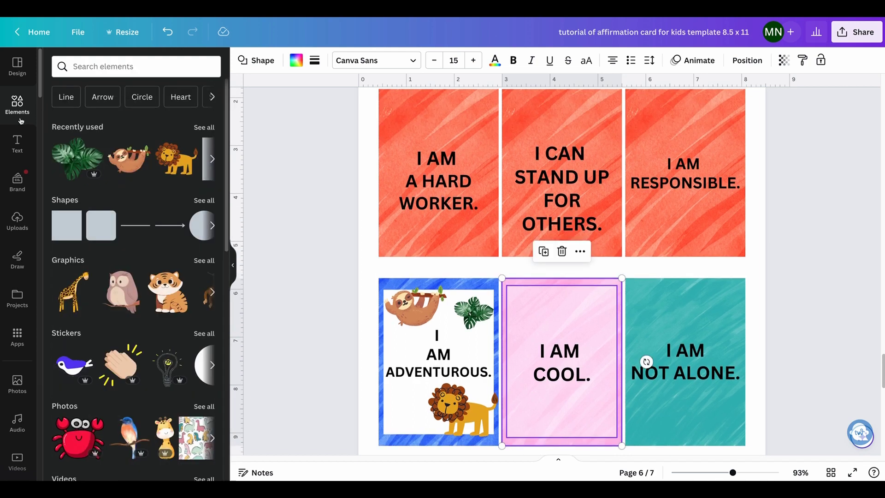
left_click(73, 158)
scroll(530, 296, "down", 2)
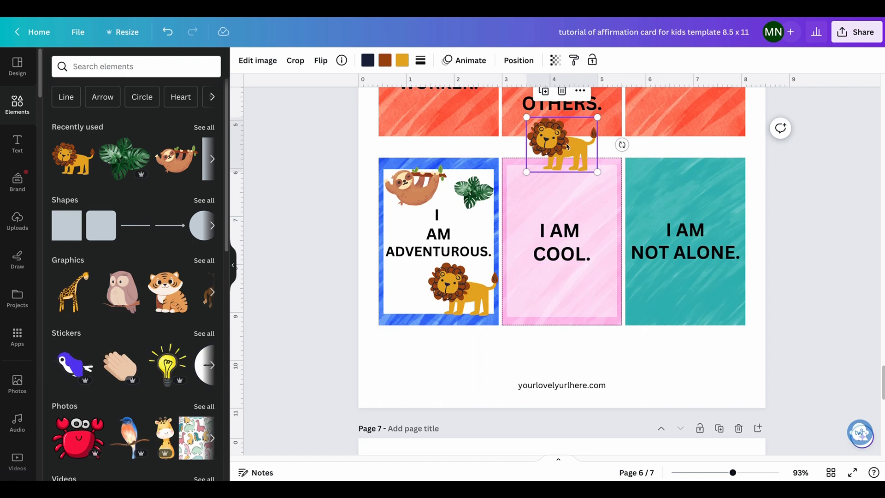
left_click_drag(561, 143, 512, 201)
left_click_drag(597, 274, 611, 287)
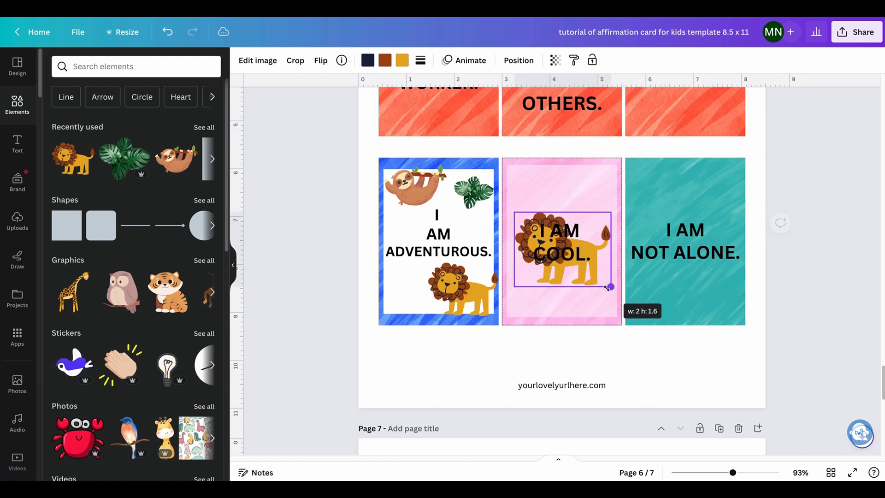
left_click(519, 60)
left_click(184, 90)
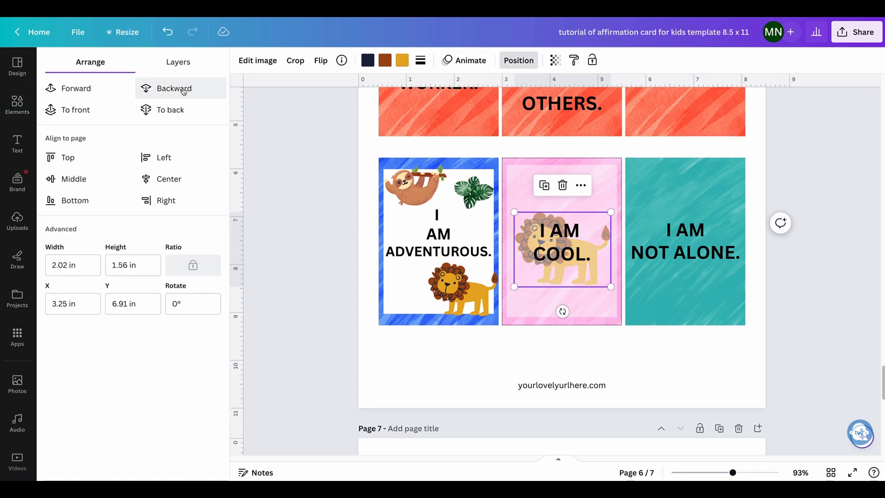
left_click(559, 283)
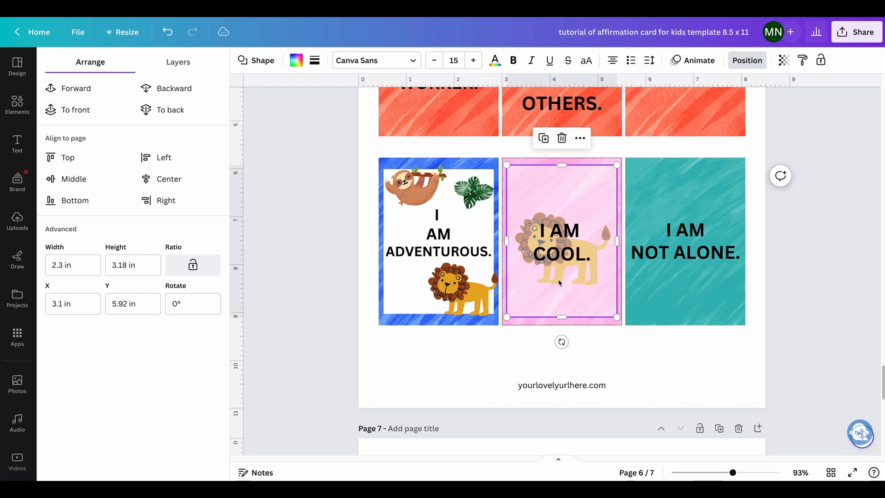
left_click(559, 283)
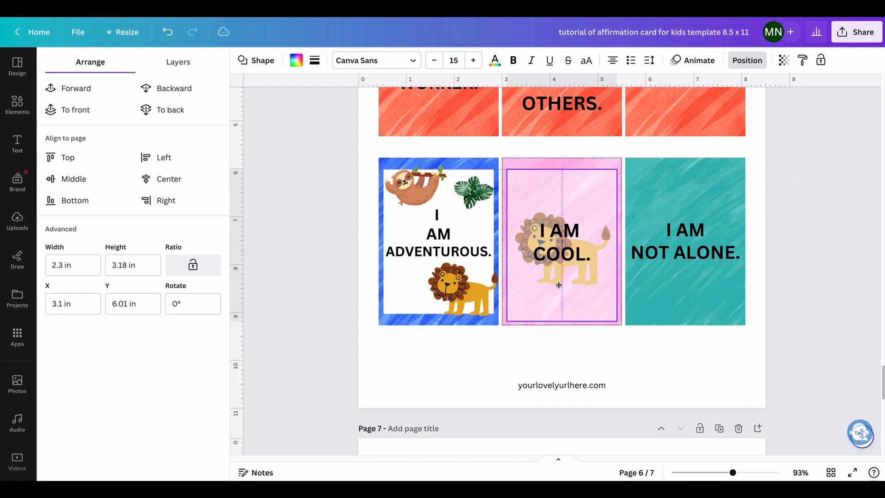
left_click_drag(559, 283, 559, 284)
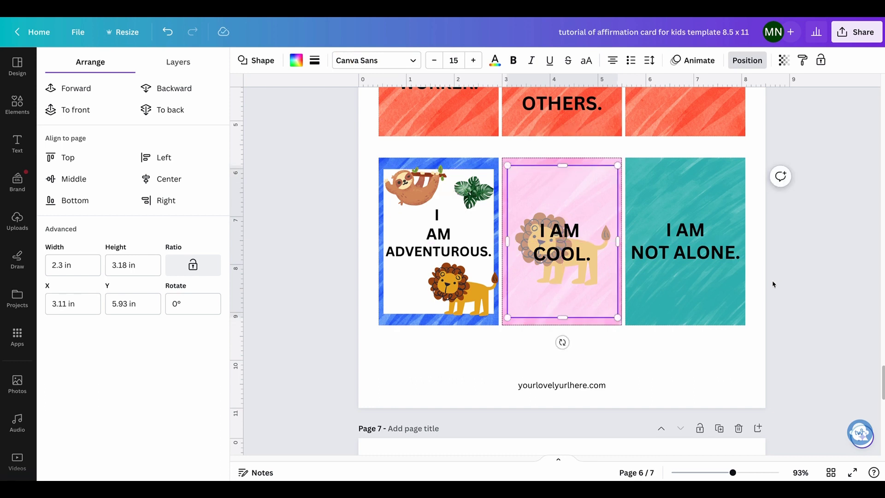
- Enlarge the I AM COOL. text to size 46 and nudge it up
left_click(560, 244)
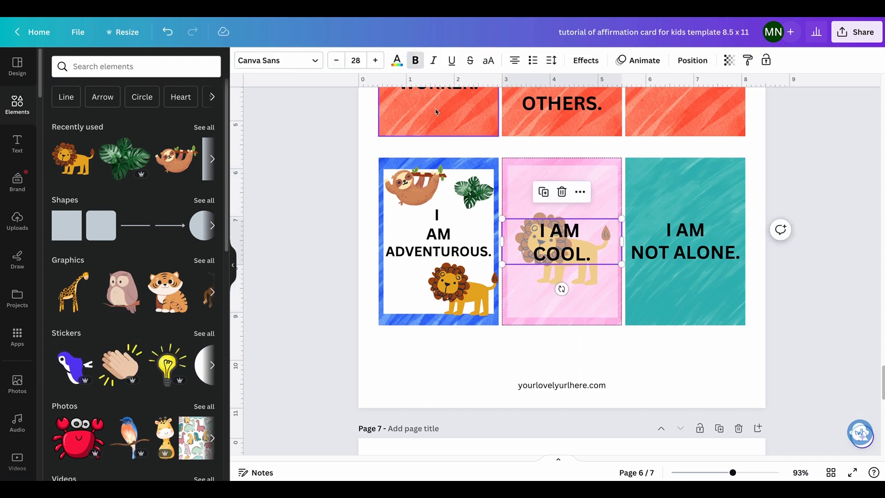
left_click(375, 61)
left_click(374, 61)
left_click(374, 62)
left_click(374, 62)
left_click(373, 62)
left_click(374, 62)
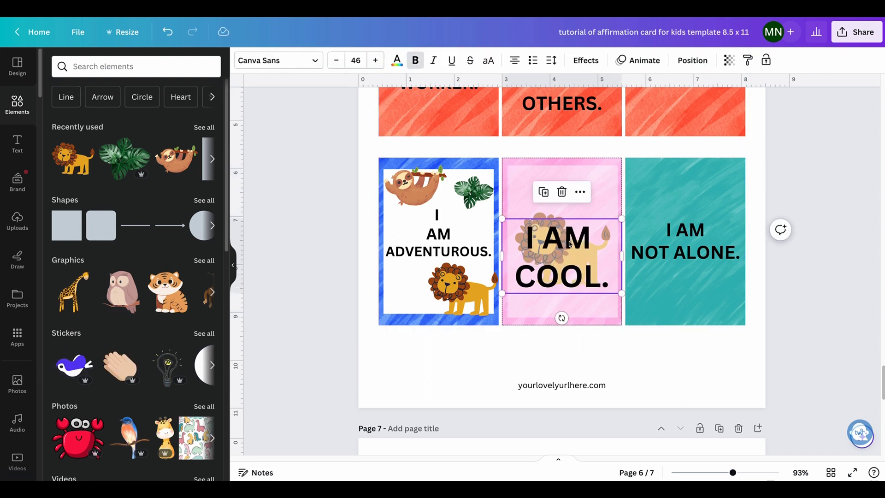
left_click_drag(571, 245, 570, 238)
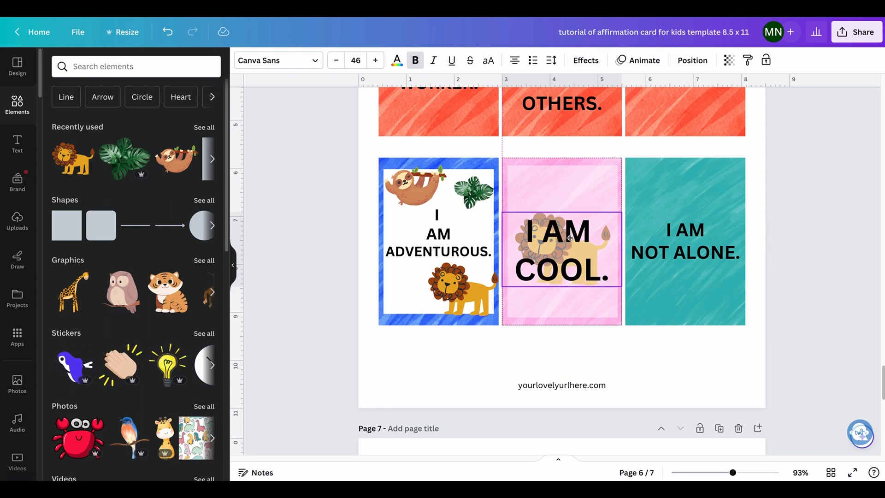
left_click(804, 281)
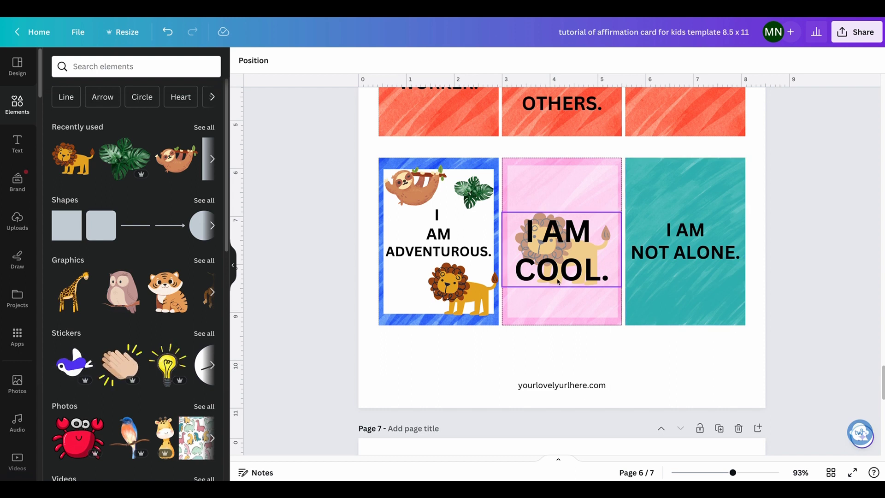
- Adjust the line breaks in I AM COOL. and position the text near the card's top
left_click(570, 272)
double_click(556, 270)
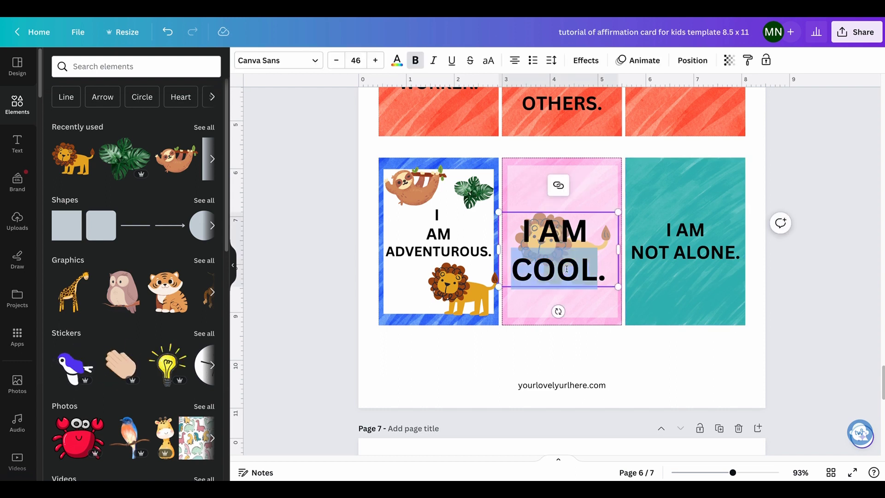
left_click(556, 269)
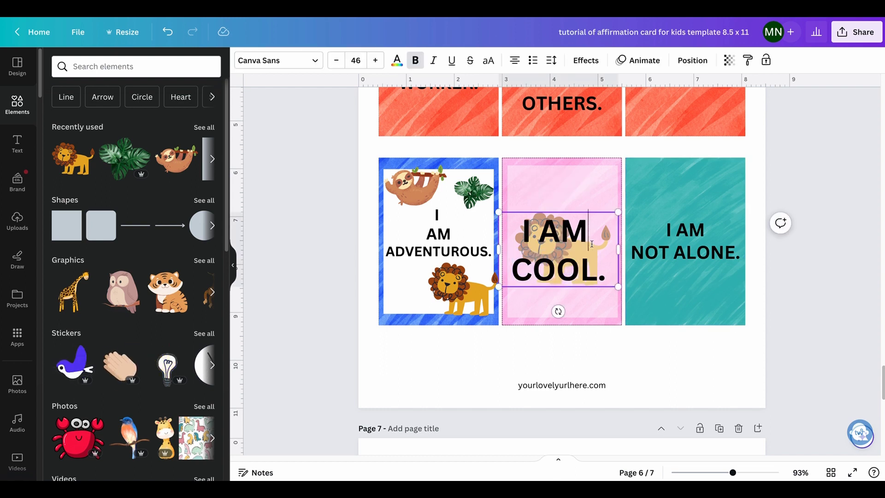
key("Return")
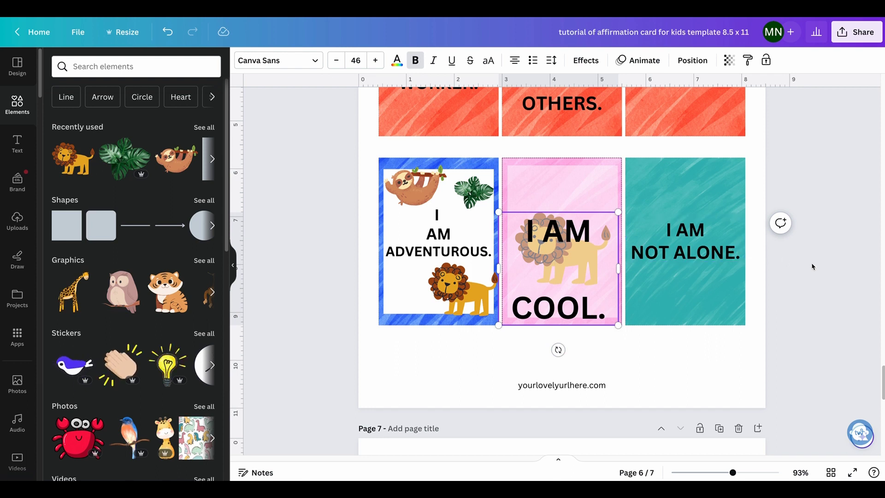
left_click_drag(575, 238, 577, 222)
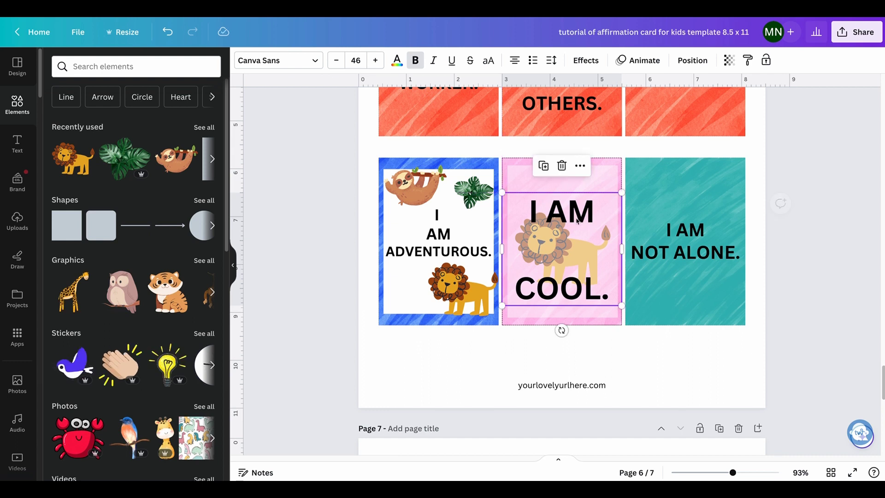
left_click(537, 279)
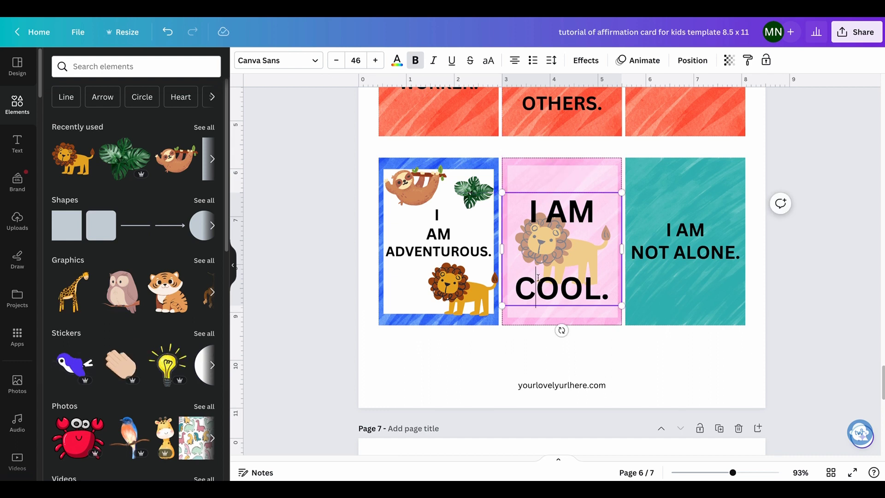
key("BackSpace")
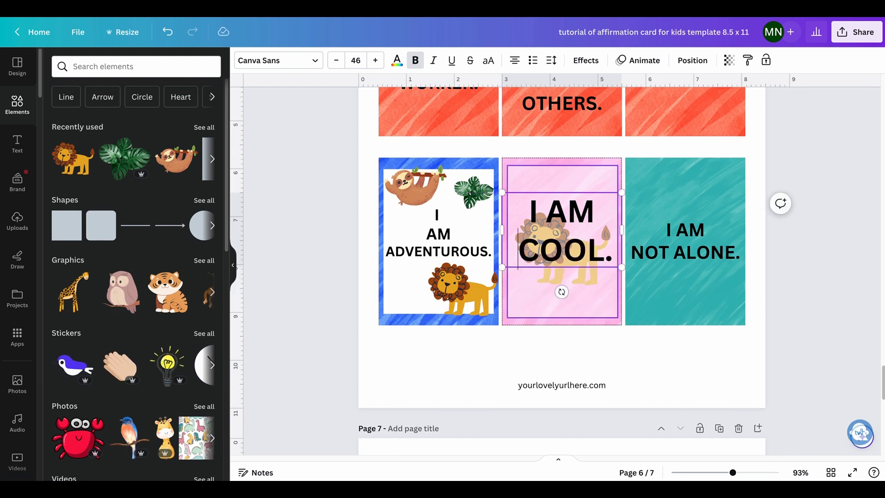
left_click(817, 304)
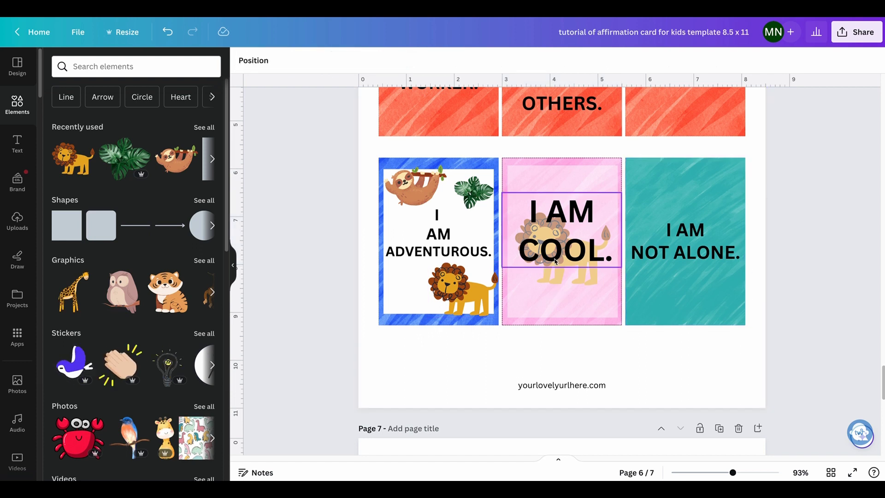
left_click_drag(565, 255, 557, 223)
- Send the pink card back one layer and move the lion down below COOL
left_click(576, 282)
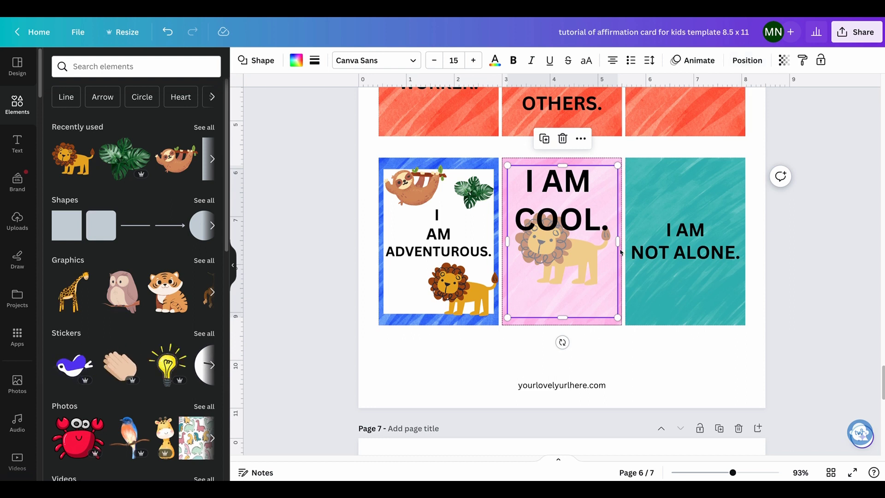
right_click(584, 259)
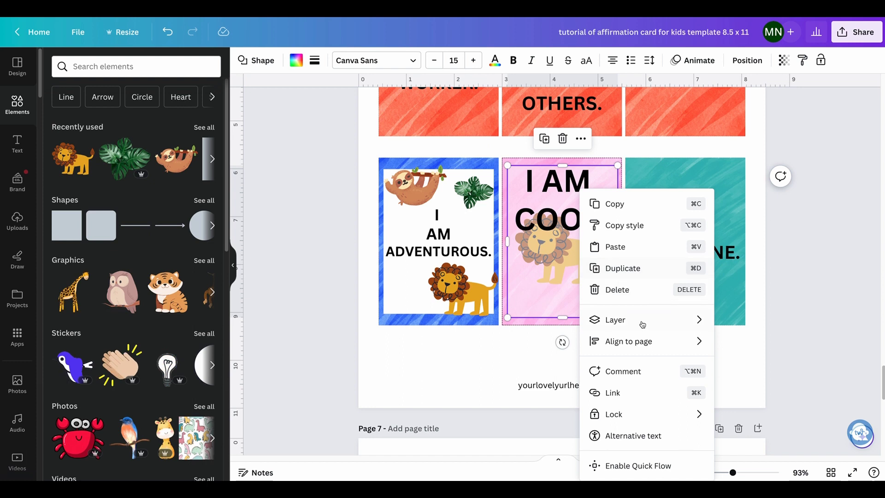
mouse_move(642, 325)
left_click(777, 368)
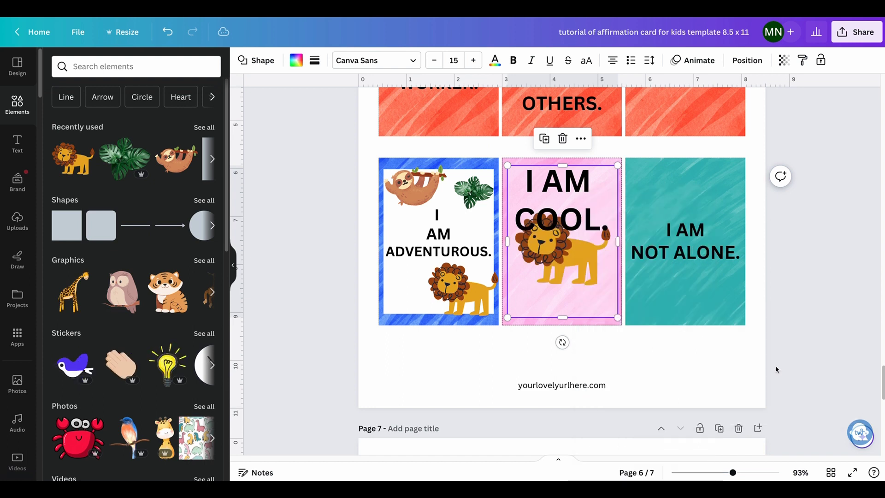
left_click(559, 253)
left_click_drag(559, 254, 558, 276)
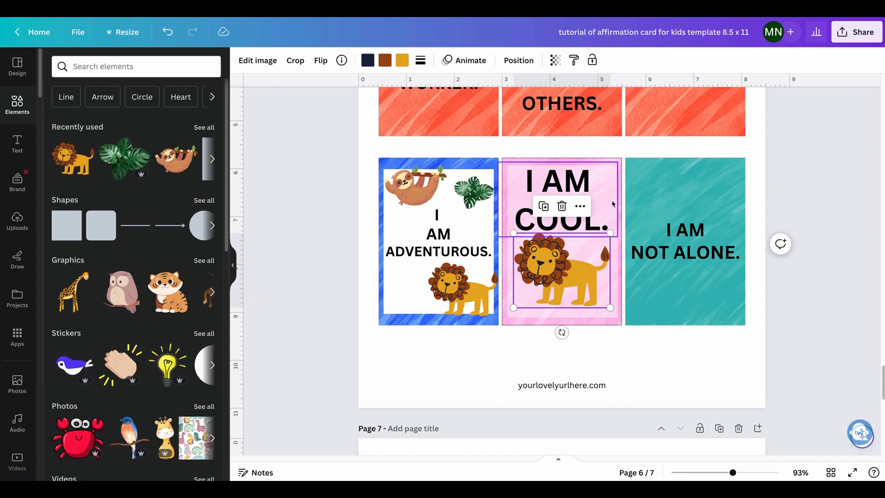
- Bring the pink card's framed shape one layer forward
left_click(614, 218)
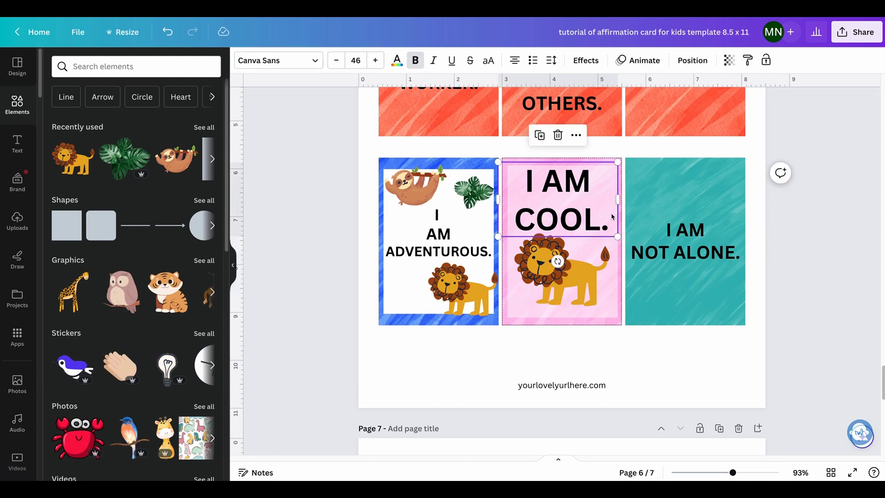
left_click(615, 305)
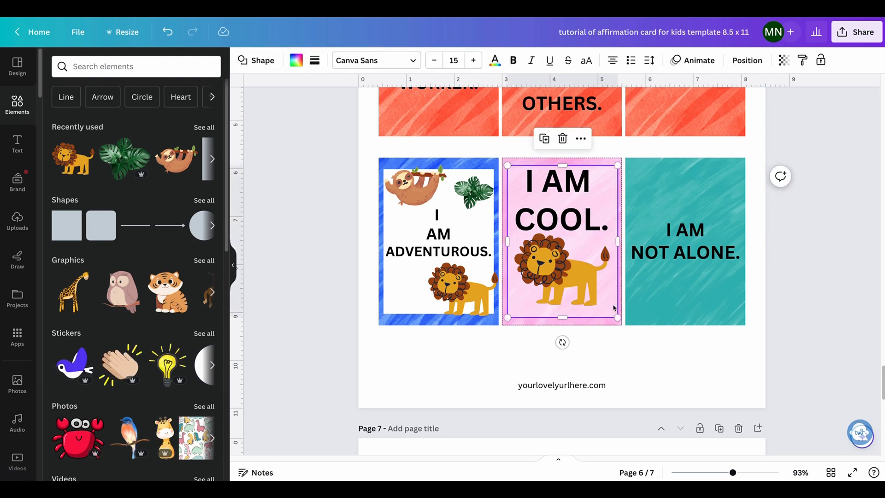
left_click(748, 63)
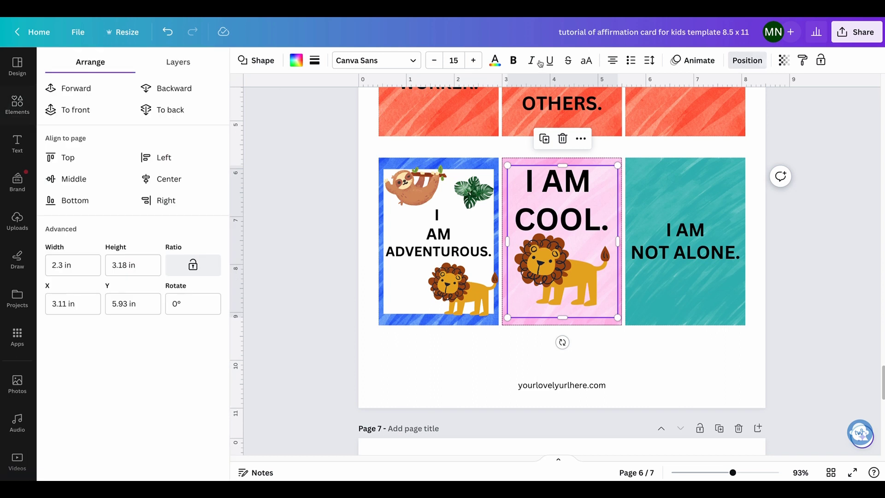
left_click(83, 94)
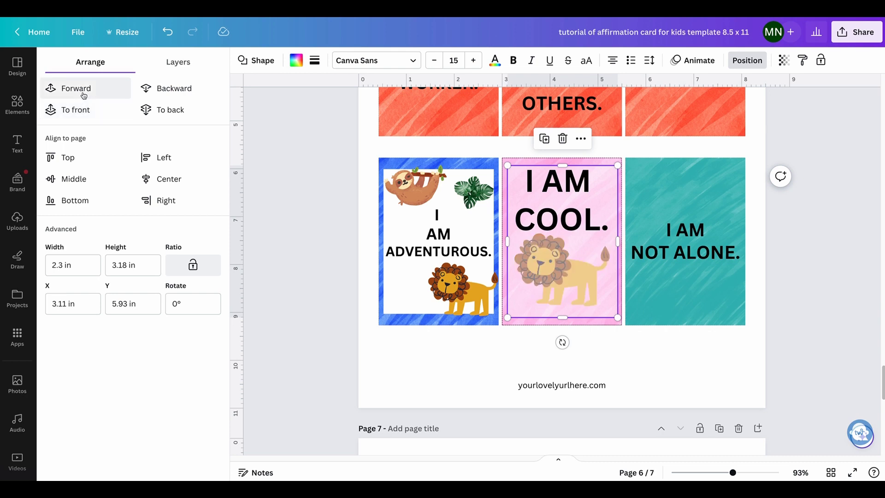
left_click(804, 289)
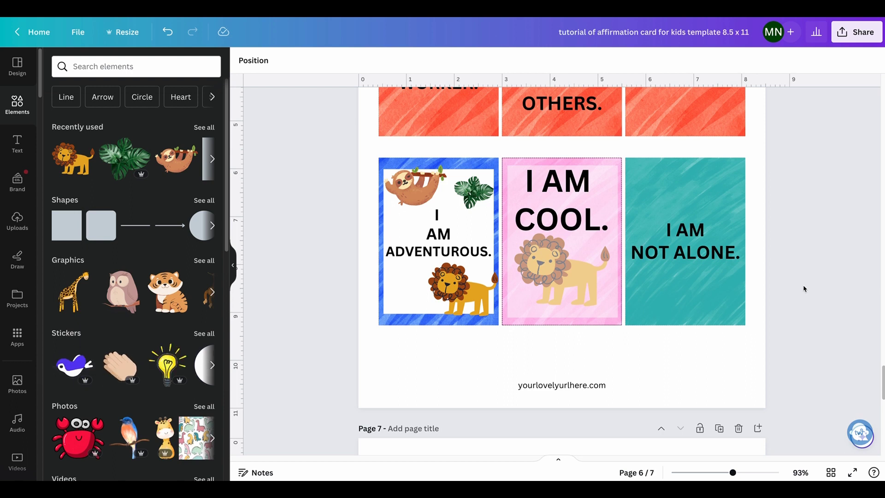
- Lower the teal I AM NOT ALONE. card's transparency to 94
left_click(705, 306)
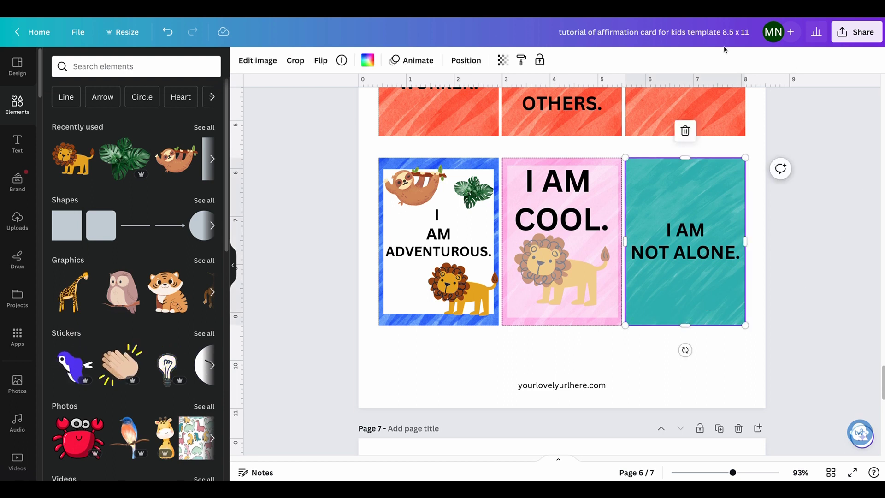
left_click(503, 60)
left_click_drag(501, 103, 466, 104)
left_click(843, 288)
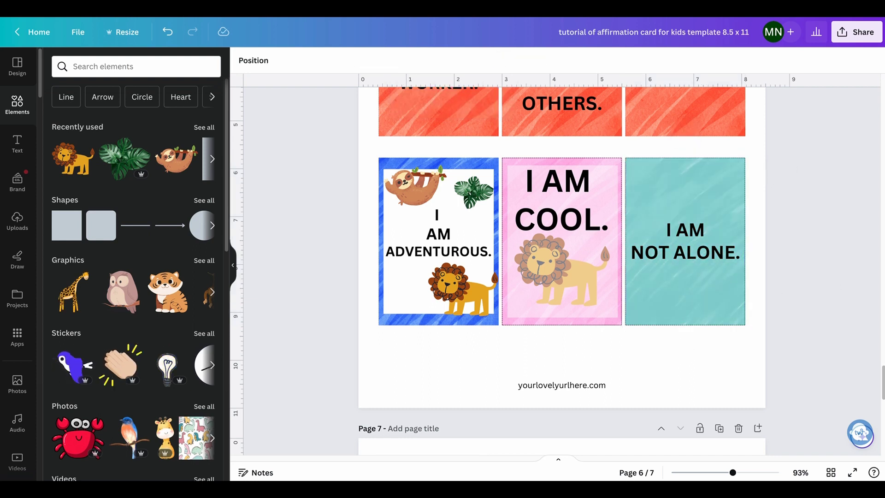
- Find a rainbow border graphic via a 'border' search and place it across the teal card's top
left_click(116, 66)
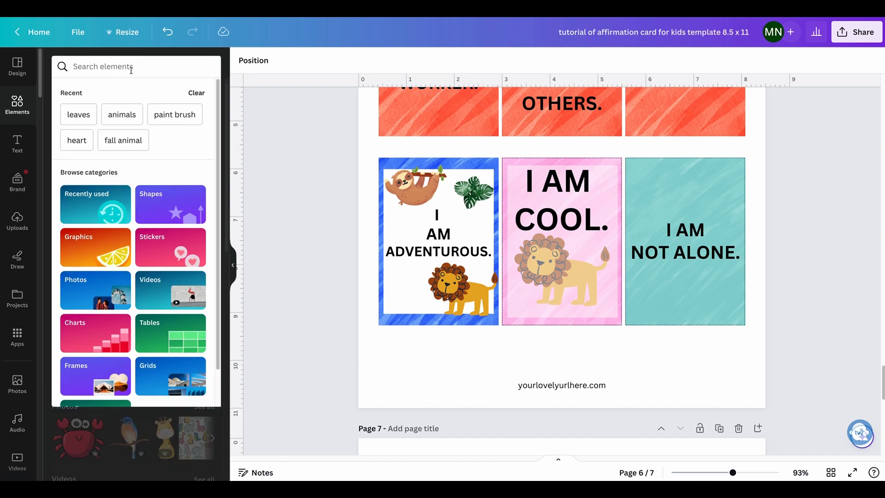
type("border")
key("Return")
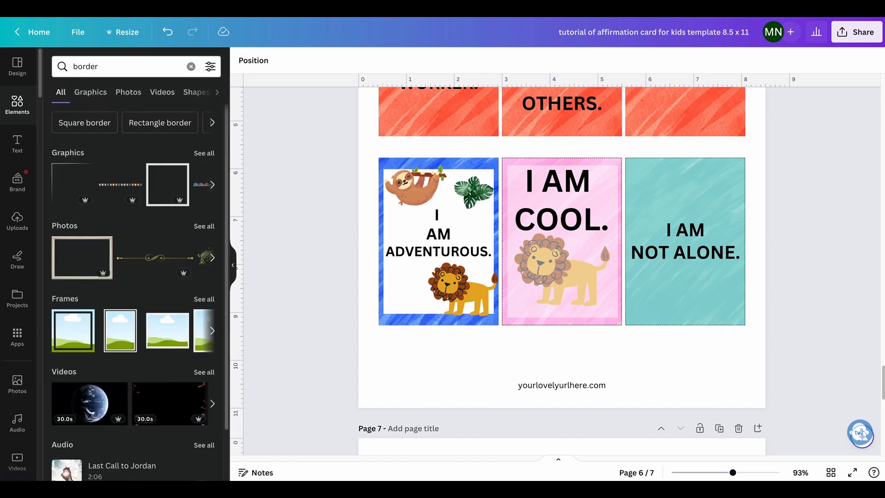
left_click(204, 153)
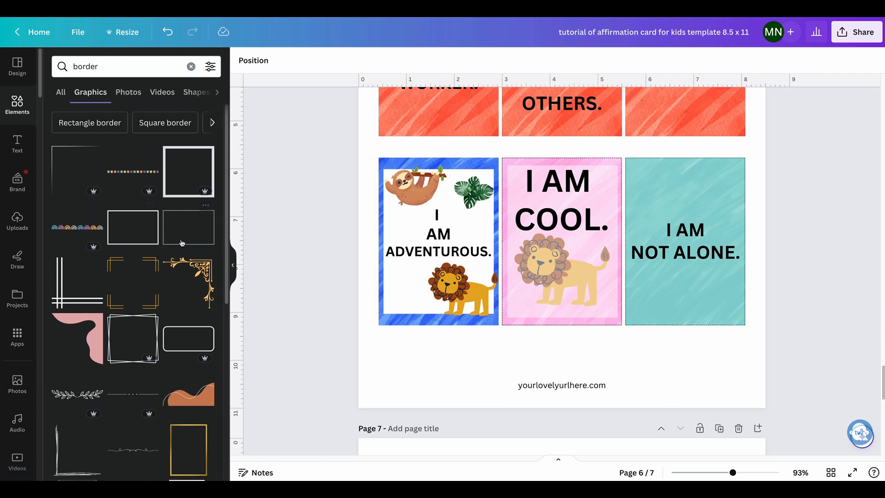
left_click(70, 229)
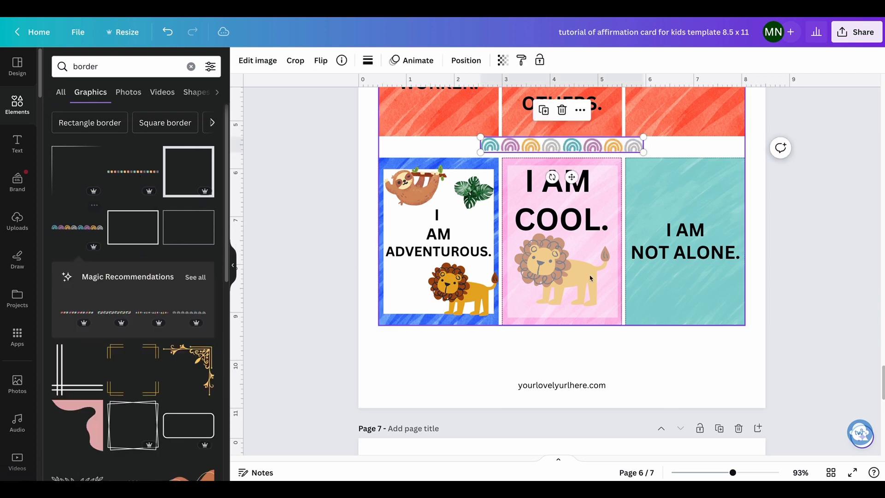
left_click_drag(635, 144, 687, 175)
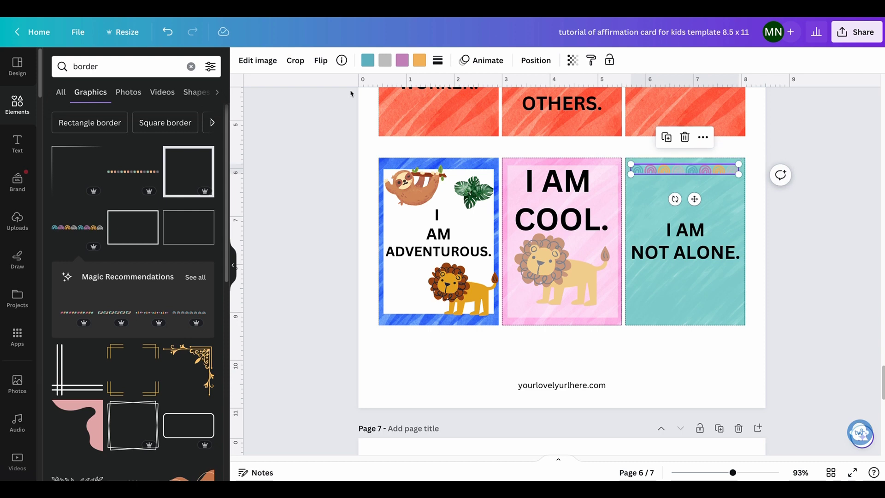
- Recolour the rainbow border's arcs to red-orange and blue
left_click(371, 60)
scroll(201, 313, "down", 1)
scroll(201, 313, "down", 7)
left_click(176, 301)
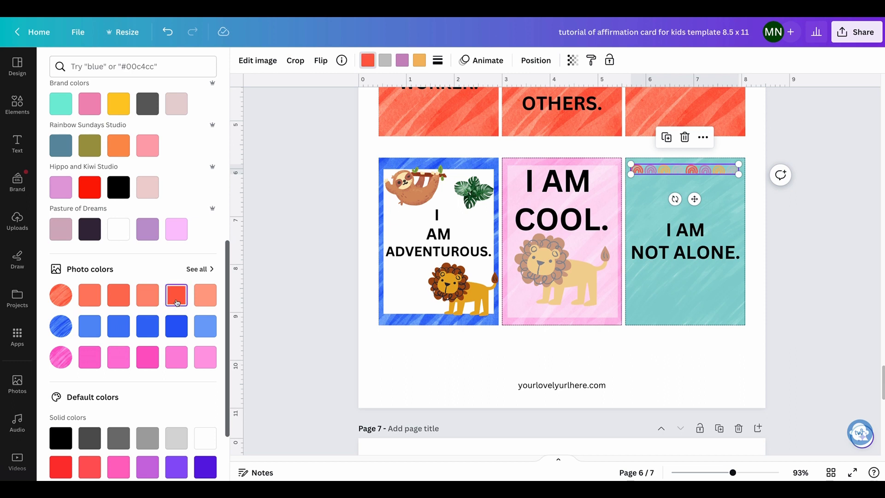
left_click(382, 63)
left_click(147, 326)
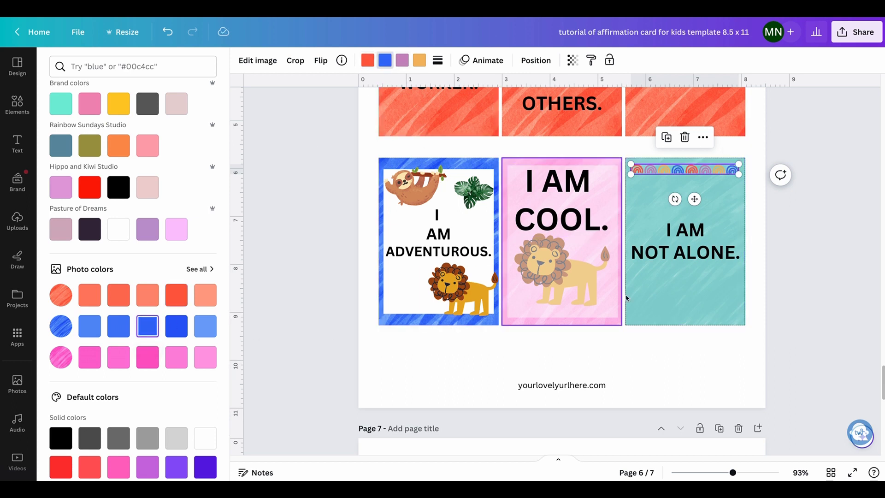
left_click(704, 173)
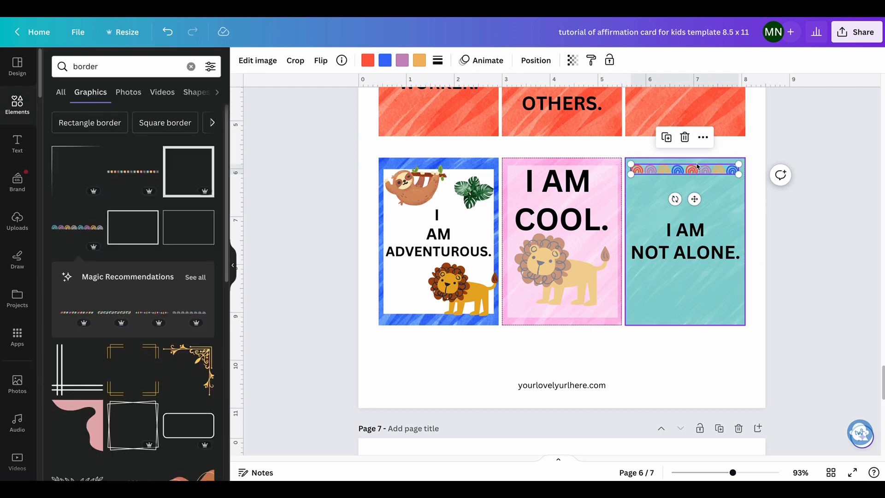
- Duplicate the rainbow border and move the copy to the card's bottom edge
left_click(704, 173)
key("ctrl+d")
left_click_drag(704, 182, 704, 317)
- Move ALONE. onto its own line in the I AM NOT ALONE. text and nudge it up
left_click(681, 254)
left_click(677, 255)
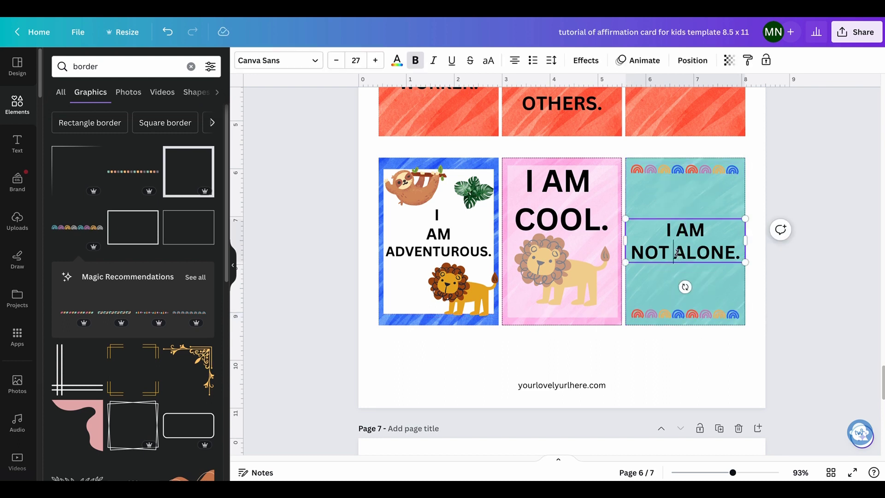
key("Return")
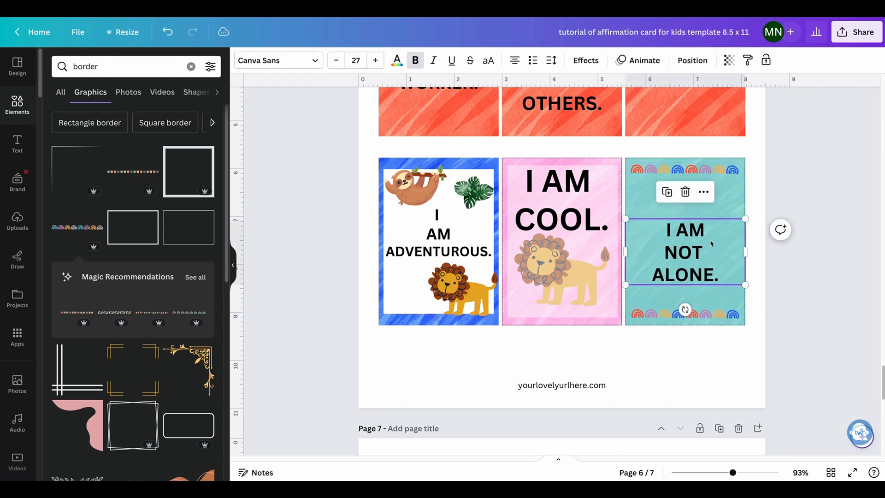
left_click(715, 246)
left_click_drag(714, 245, 712, 241)
- Enlarge the I AM NOT ALONE. text from 27 to about 40.6, shifting it up-left
left_click(690, 227)
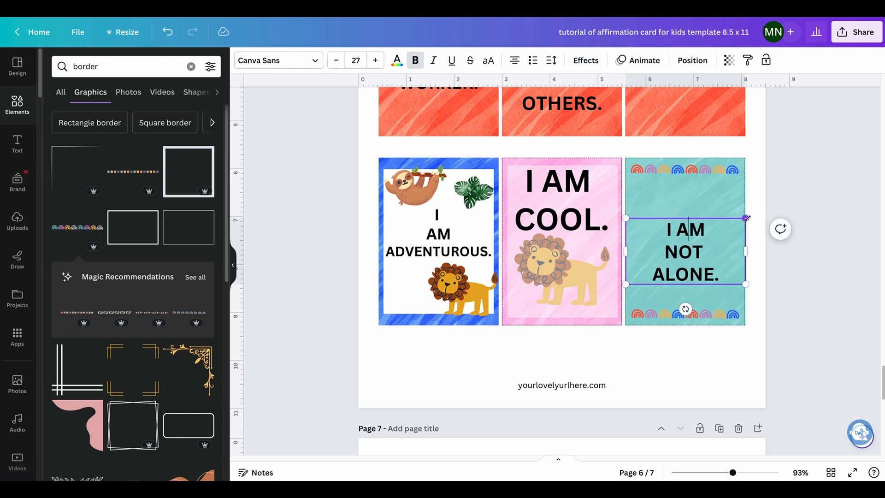
left_click_drag(747, 217, 779, 199)
left_click_drag(625, 284, 600, 299)
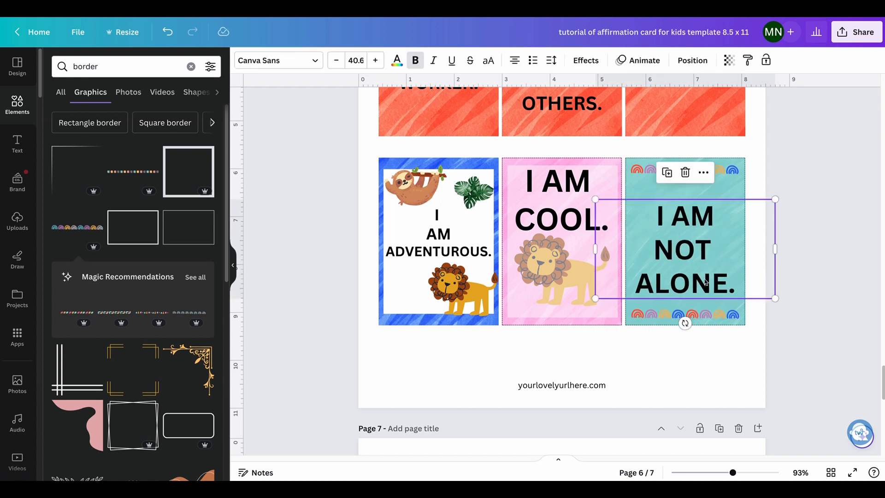
left_click_drag(715, 286, 710, 280)
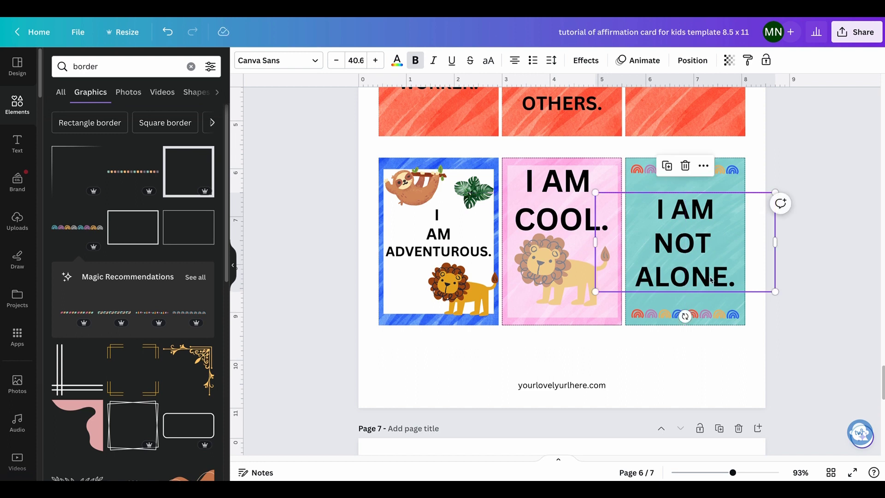
left_click(710, 279)
left_click(788, 281)
- Fine-tune the text size to about 42.9 so it fits between the rainbow borders
left_click(724, 233)
left_click_drag(775, 191, 781, 189)
mouse_move(595, 293)
left_mouse_down()
mouse_move(577, 294)
mouse_move(590, 294)
left_mouse_up()
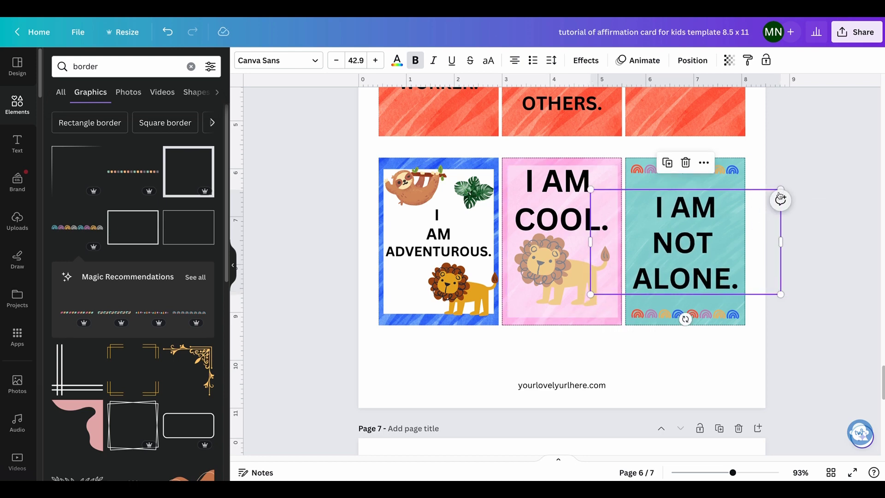
left_click_drag(780, 189, 782, 184)
left_click(808, 293)
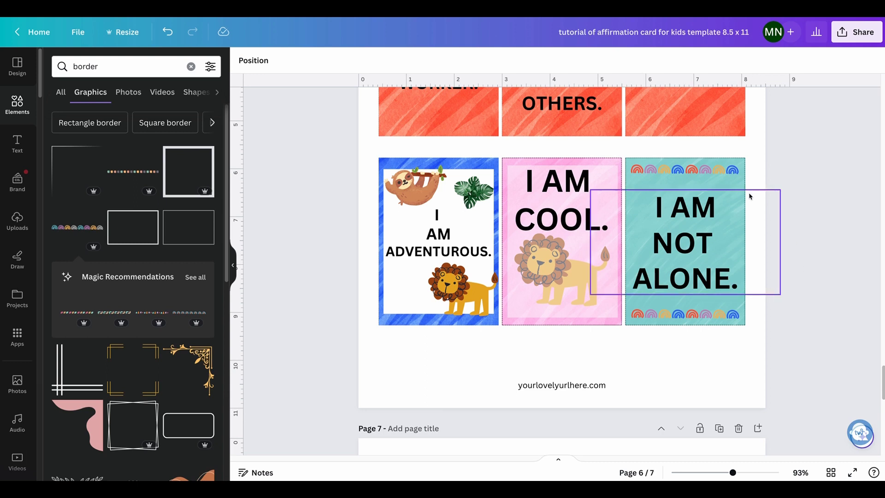
left_click(706, 172)
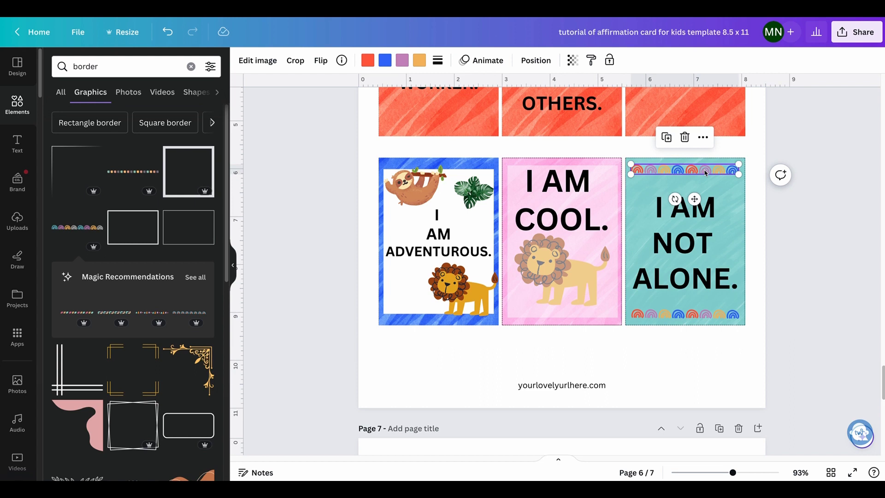
left_click(797, 263)
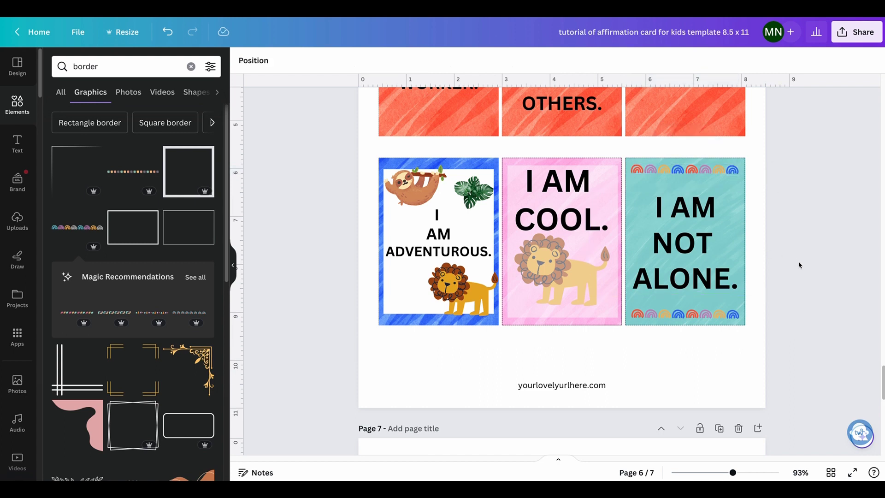
- Set NOT in Ice Cream Sandwich and ALONE. in Fossisaurs Regular font
left_click(727, 287)
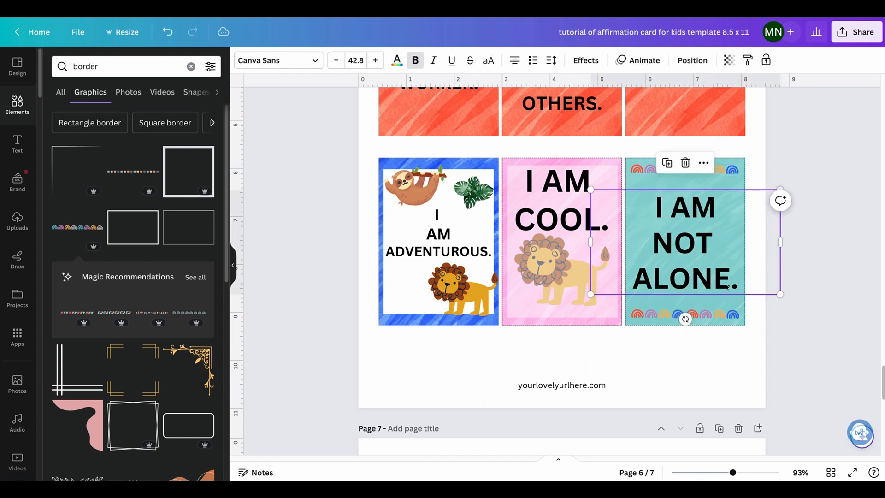
double_click(726, 285)
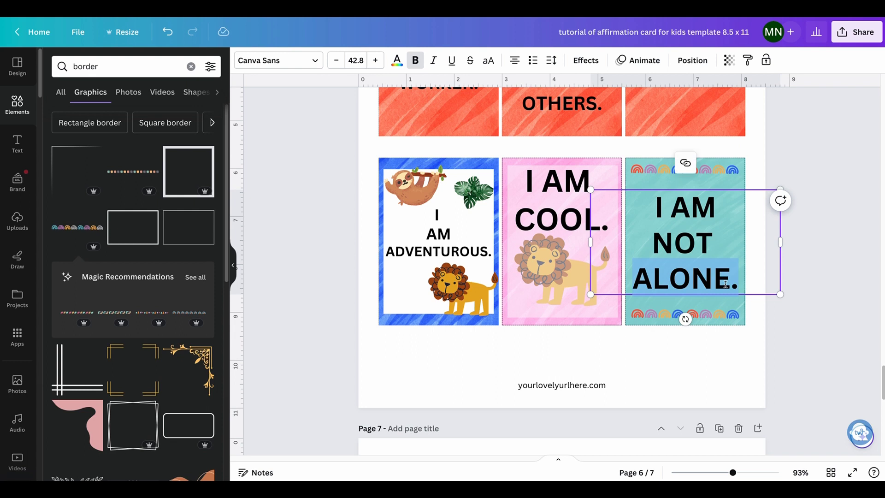
left_click_drag(726, 242, 658, 243)
left_click(277, 60)
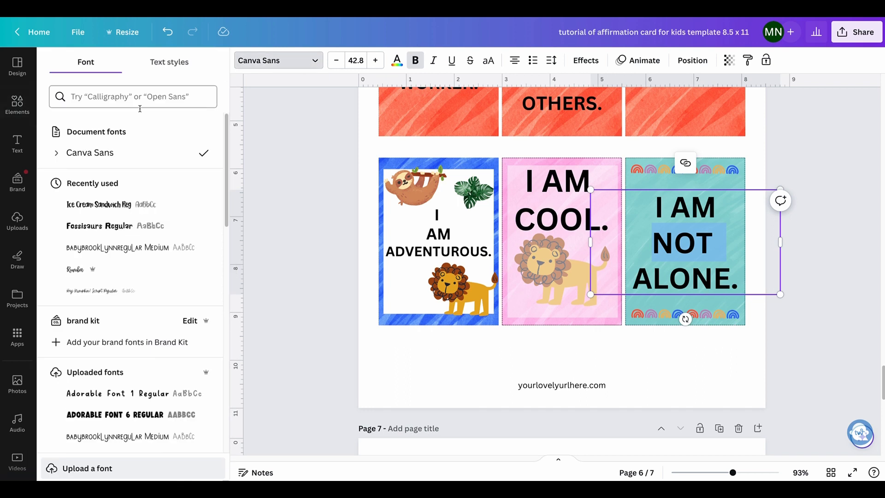
left_click(133, 209)
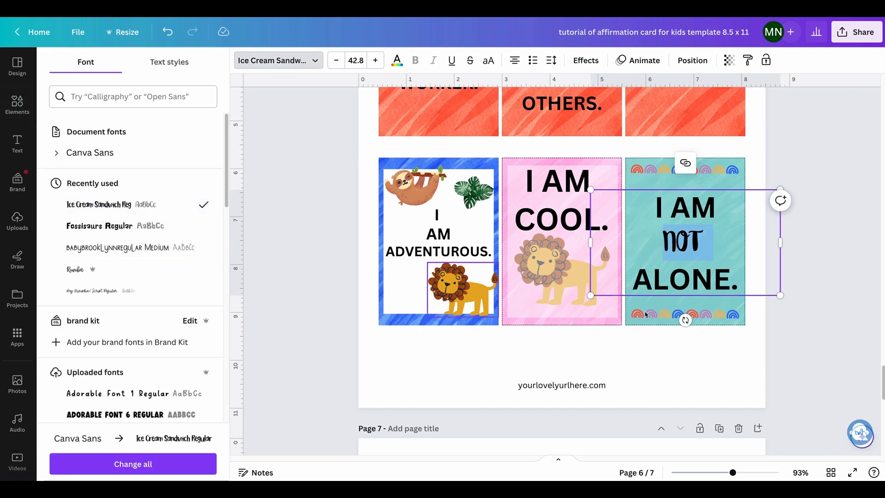
left_click(689, 282)
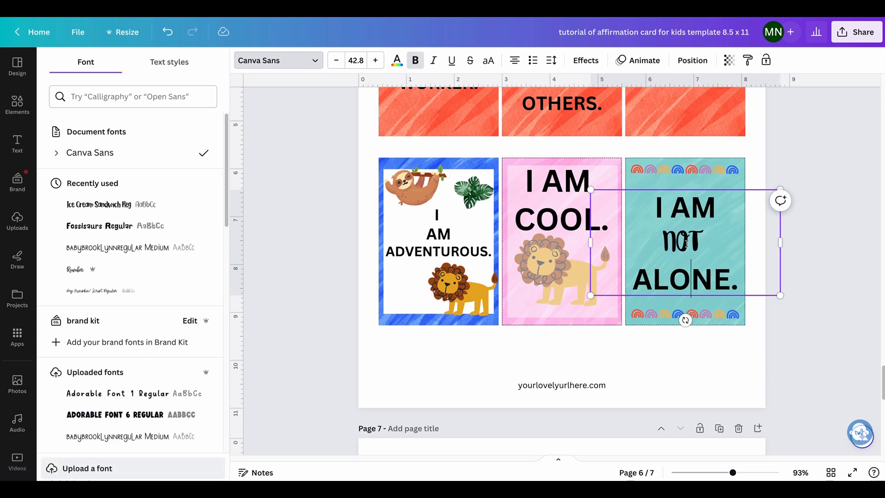
double_click(698, 278)
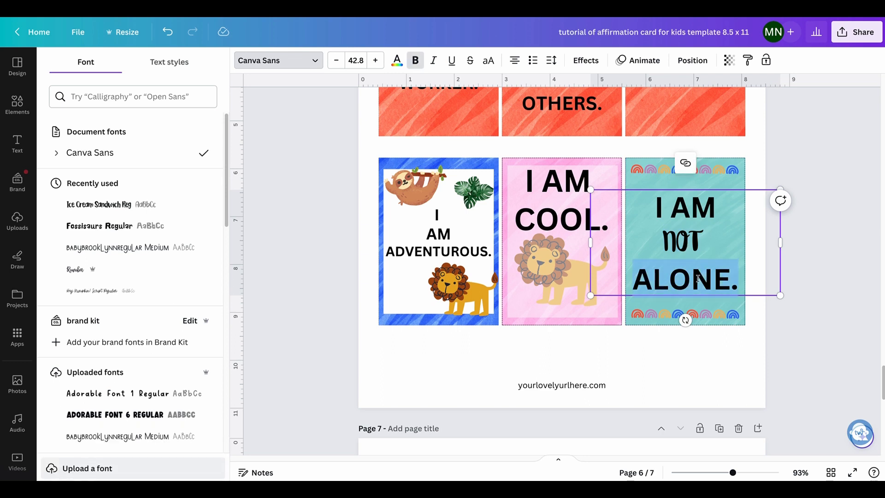
left_click(111, 226)
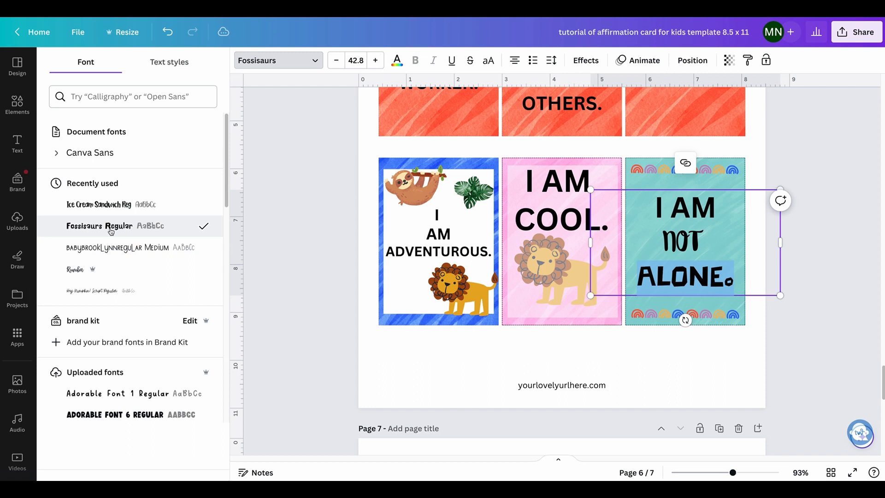
- Delete 'border' from the Elements search box
left_click(817, 285)
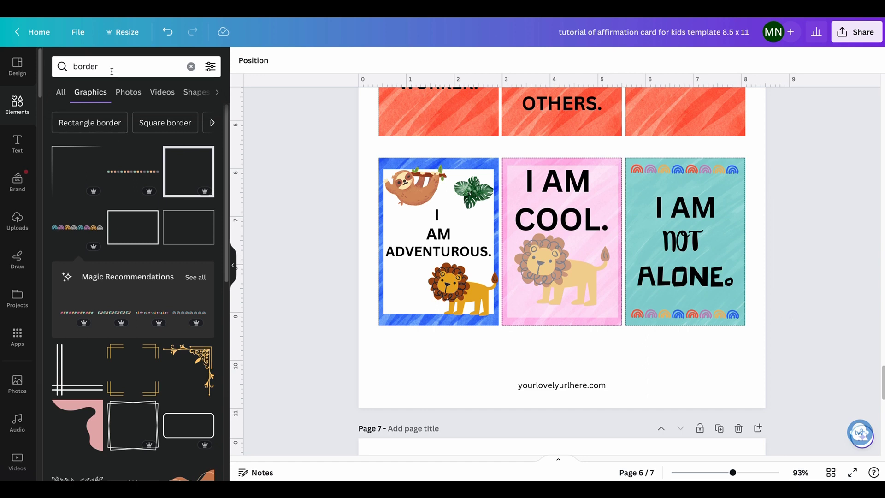
left_click_drag(109, 67, 72, 65)
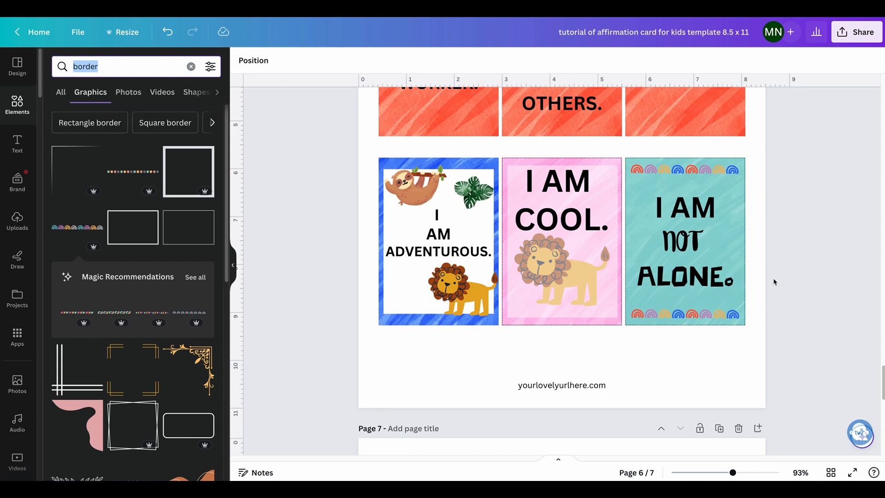
key("BackSpace")
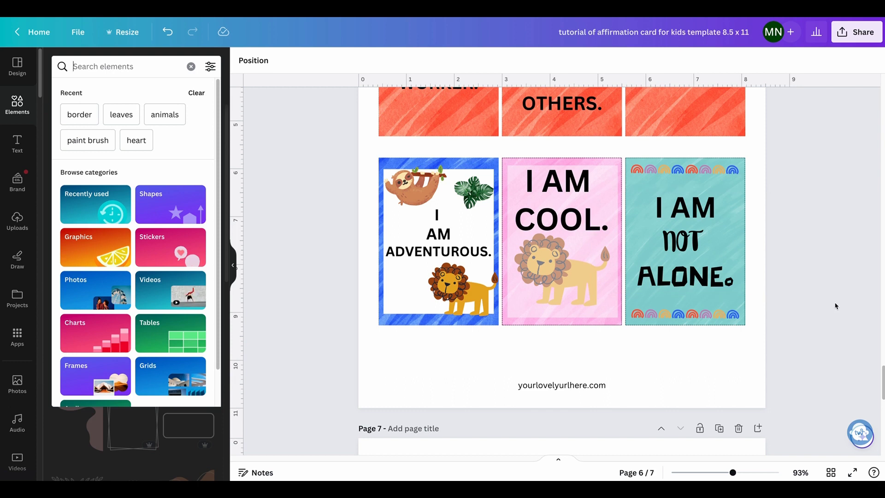
- Replace the first card's red background with the purple flower photo from recently used photos
left_click(853, 316)
scroll(834, 306, "up", 2)
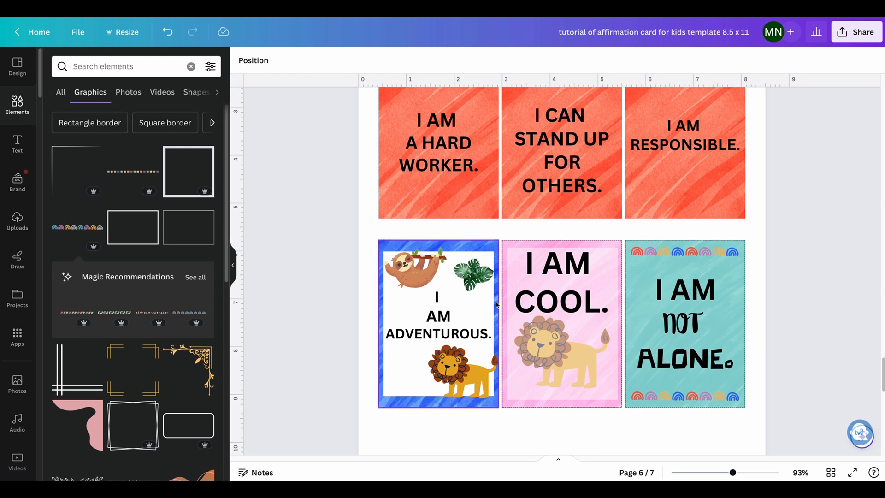
left_click(17, 383)
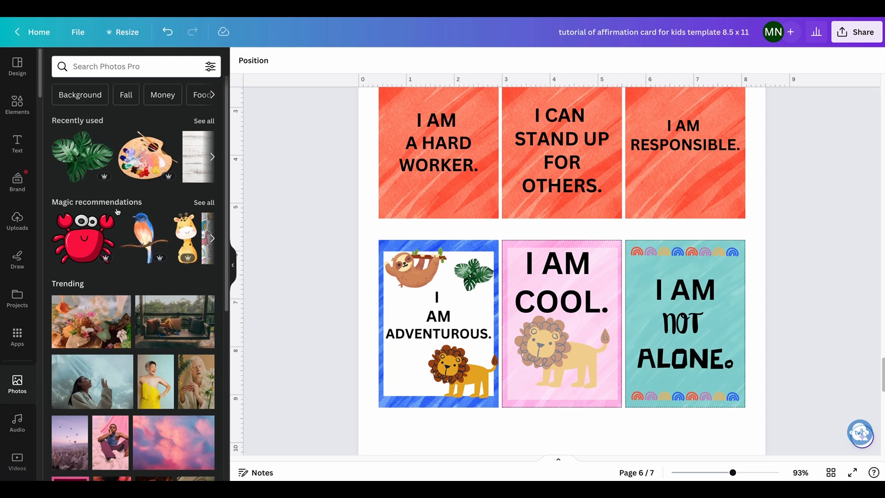
left_click(204, 121)
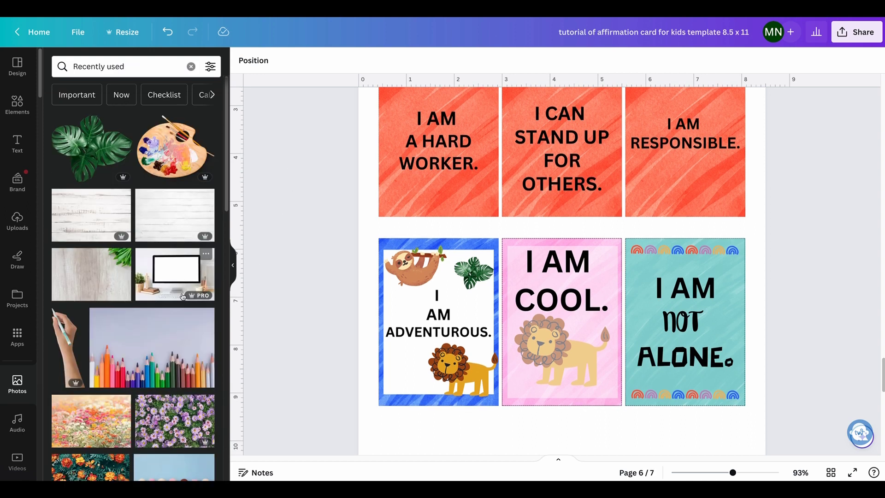
scroll(182, 297, "down", 3)
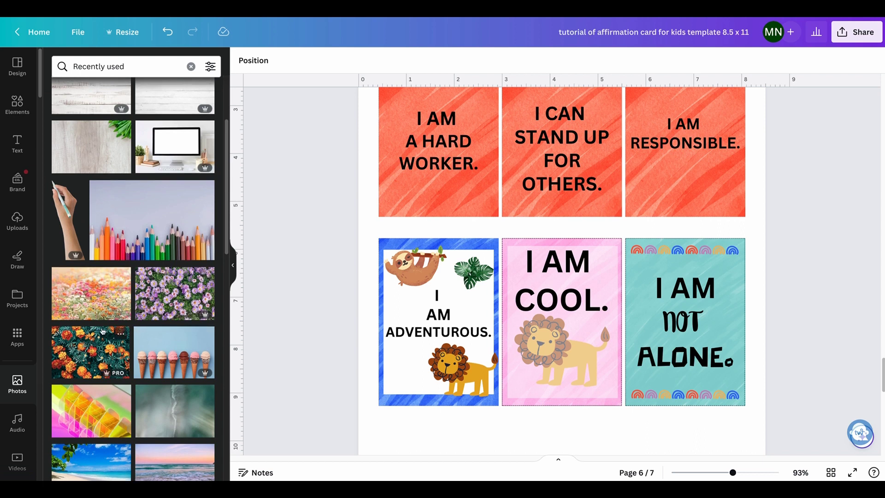
scroll(301, 279, "up", 1)
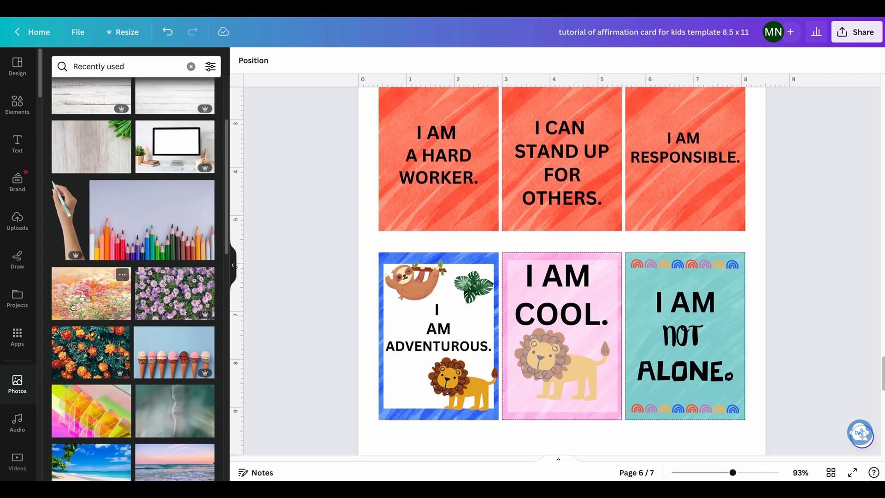
left_click_drag(180, 295, 412, 199)
- Select all of the I AM A HARD WORKER. text for recolouring
scroll(531, 313, "up", 3)
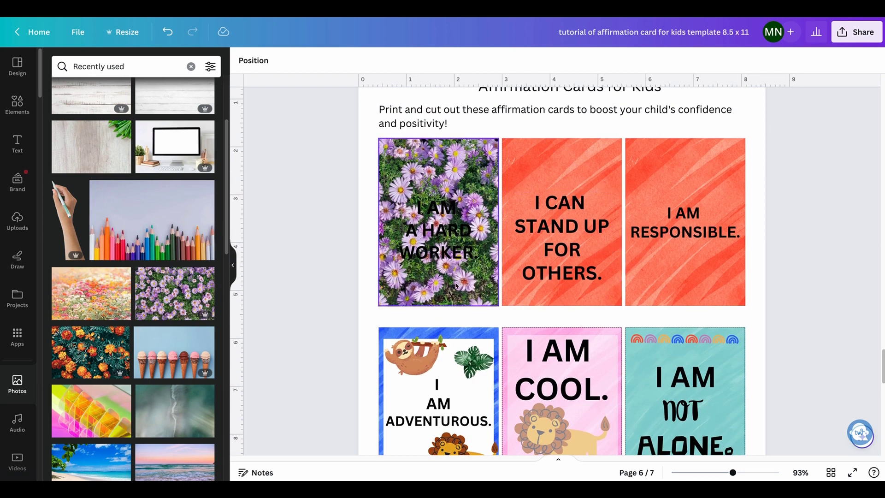
left_click(446, 233)
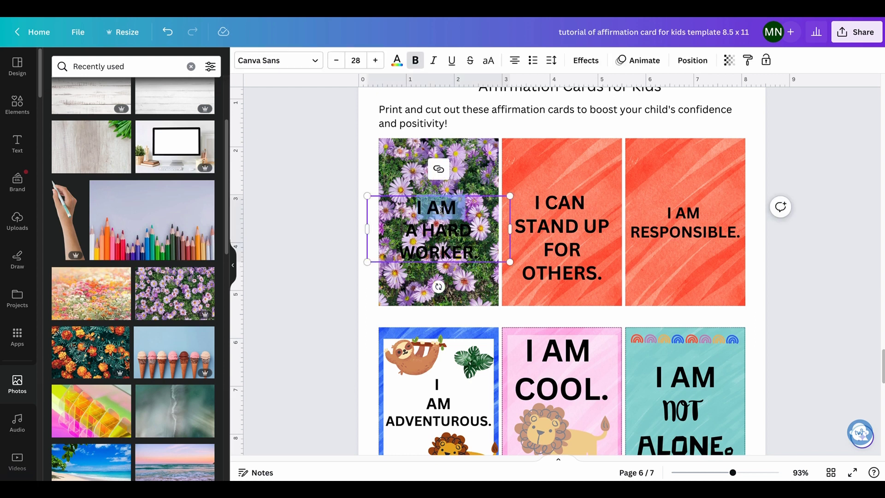
left_click_drag(481, 257, 416, 202)
left_click(397, 60)
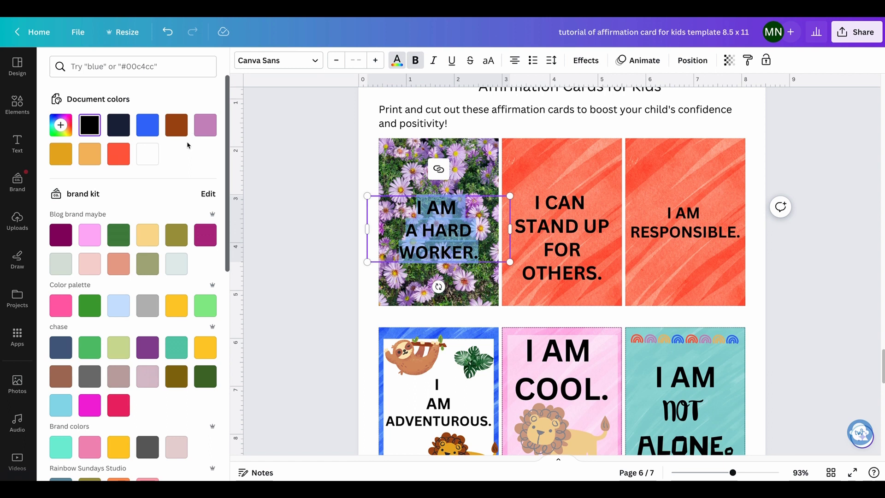
- Make the hard worker text white with a black Outline at thickness 120, nudging it up
left_click(152, 155)
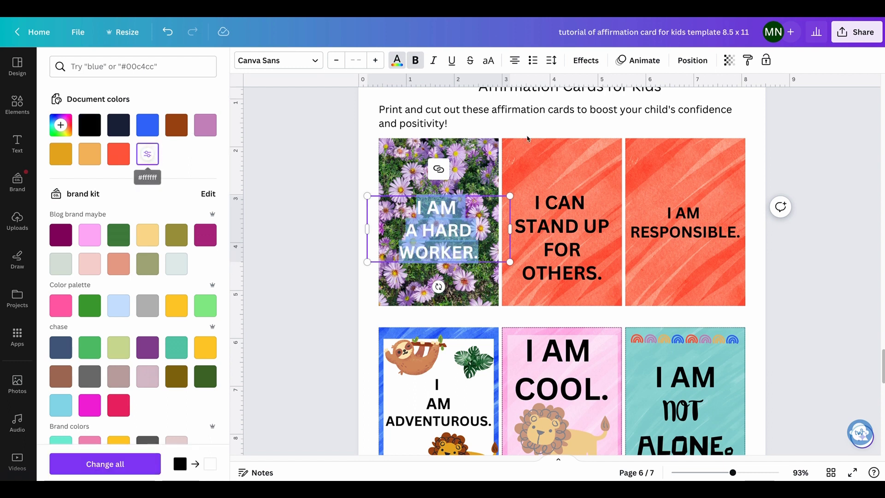
left_click(586, 61)
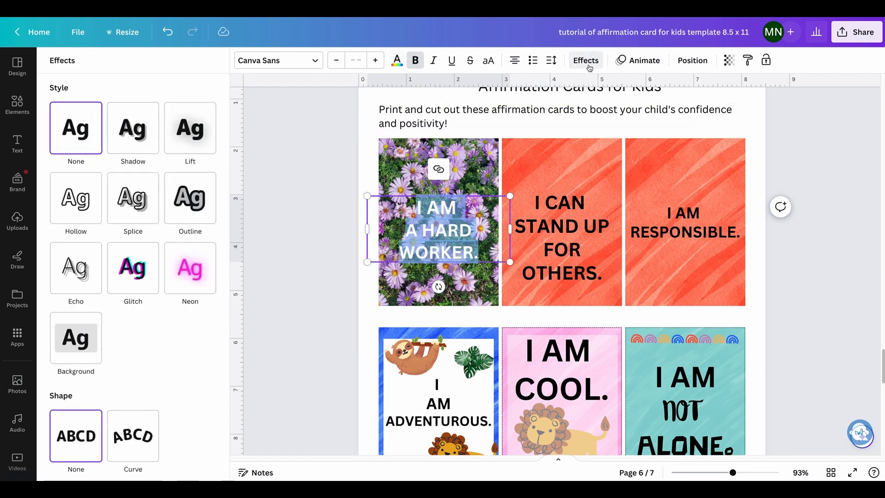
left_click(187, 207)
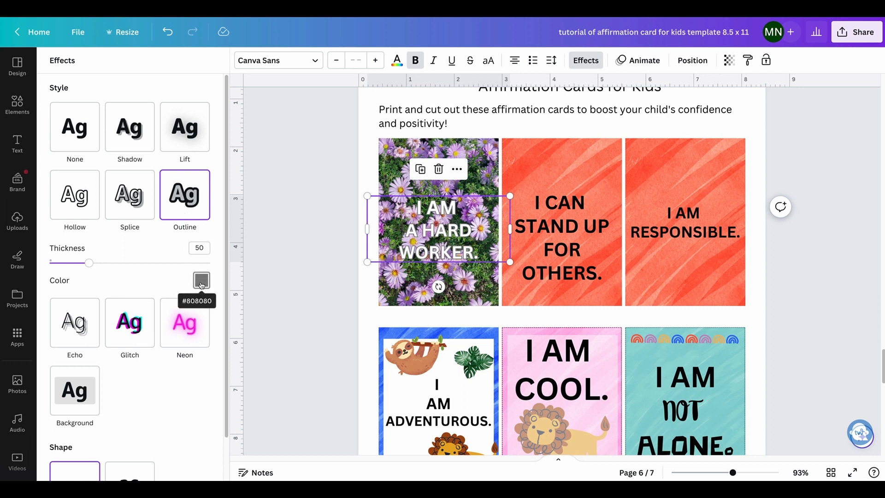
left_click(201, 283)
left_click(90, 128)
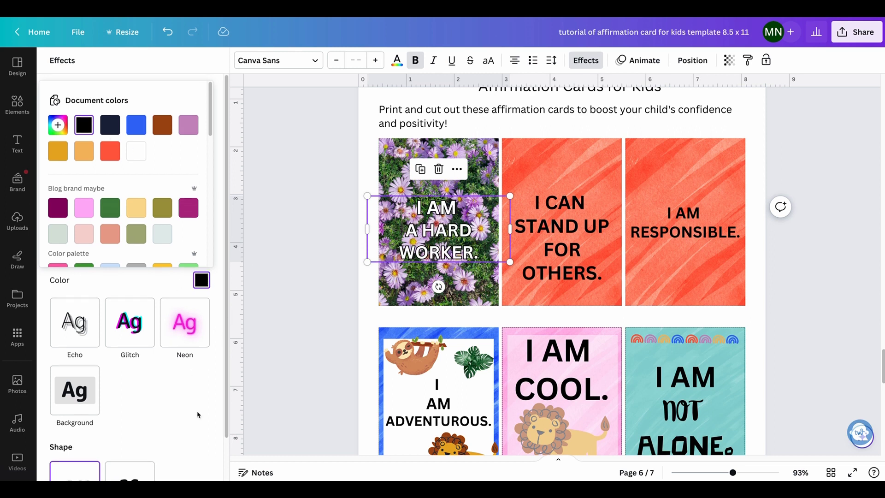
scroll(209, 260, "down", 2)
scroll(198, 415, "up", 2)
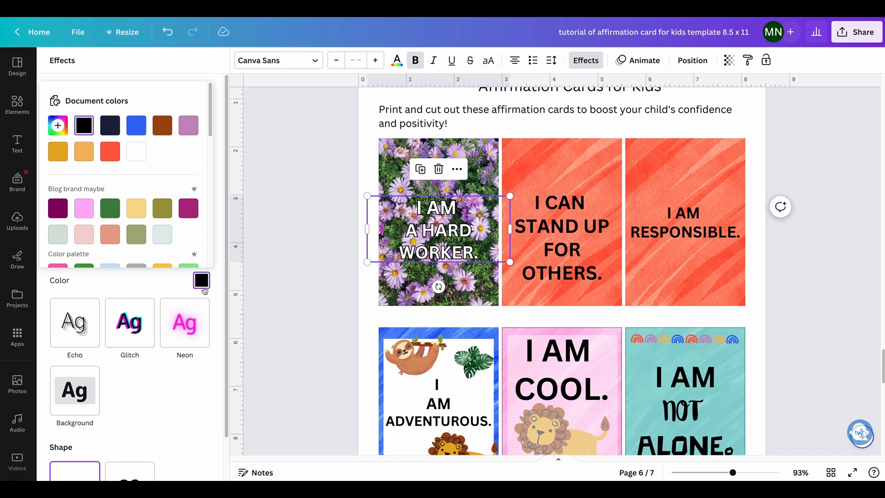
left_click(164, 284)
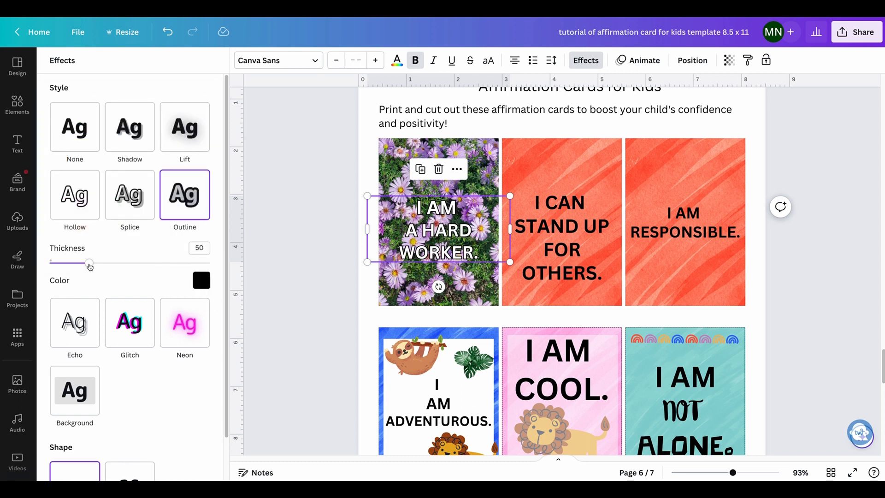
left_click_drag(89, 265, 157, 270)
key("Escape")
key("Escape")
left_click_drag(449, 244, 449, 243)
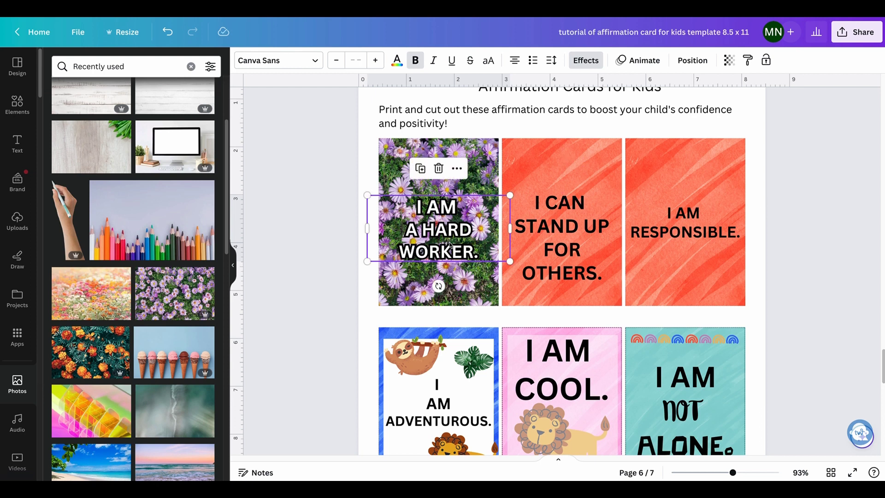
- Give the I CAN STAND UP FOR OTHERS. text a rounded dark-yellow Background effect
left_click(593, 238)
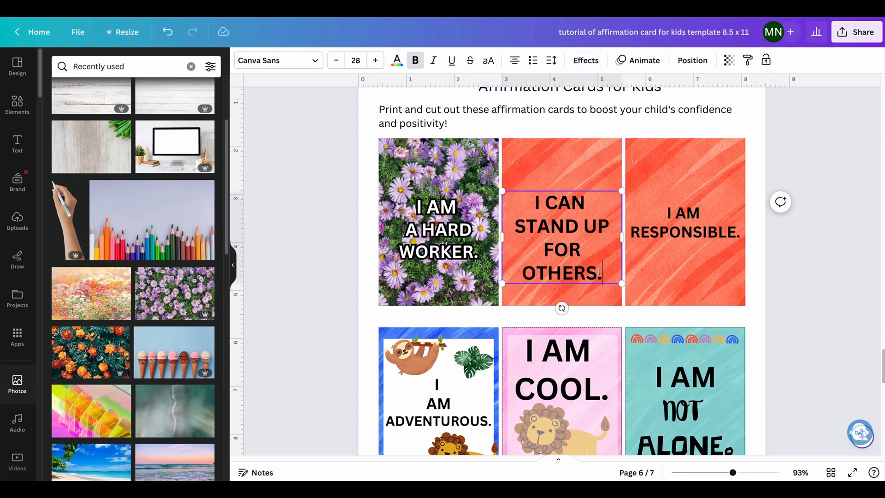
left_click_drag(598, 273, 530, 205)
left_click(578, 60)
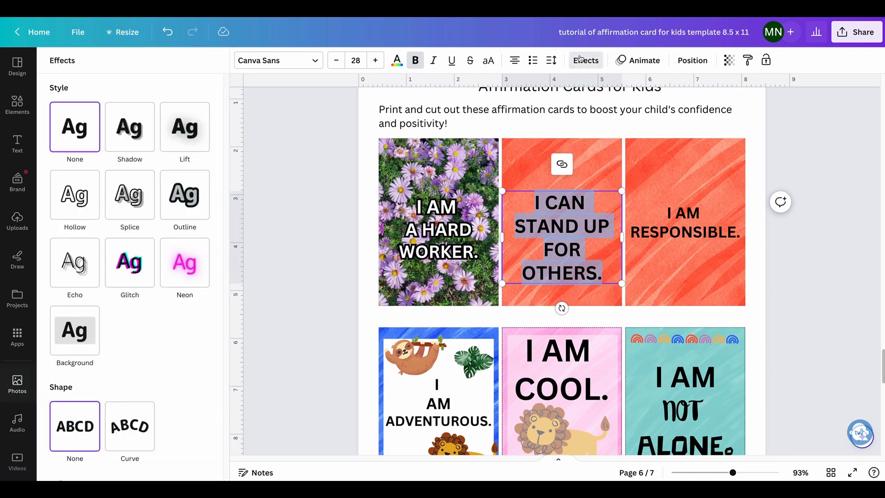
left_click(76, 347)
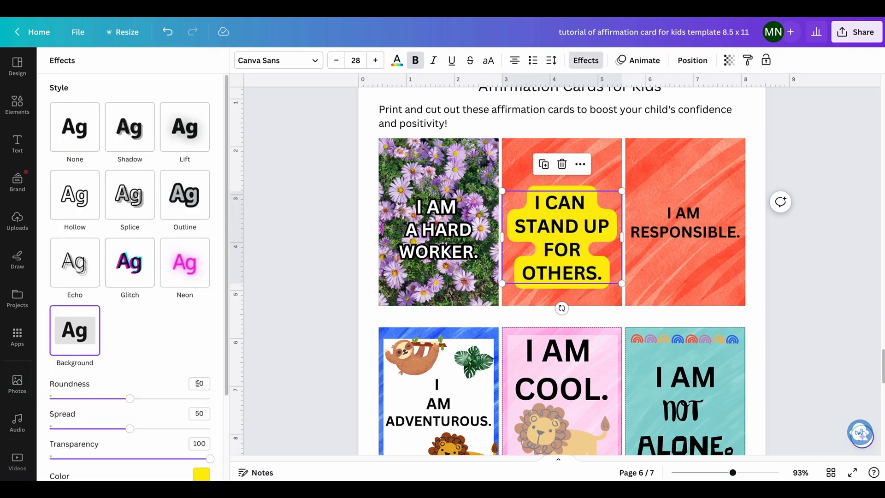
scroll(205, 410, "down", 2)
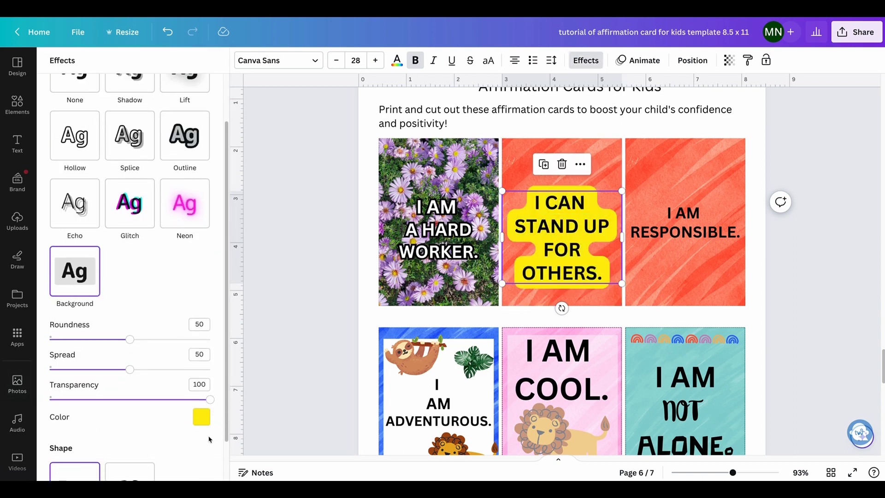
left_click(205, 422)
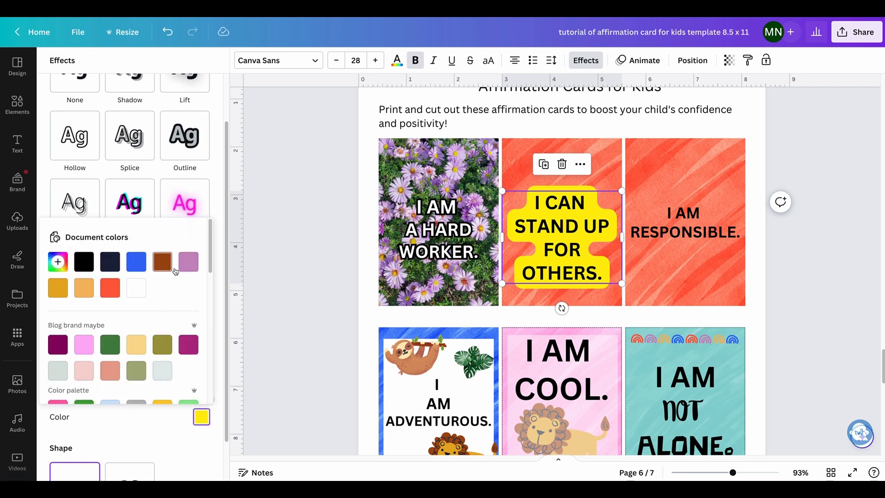
left_click(189, 261)
left_click(109, 287)
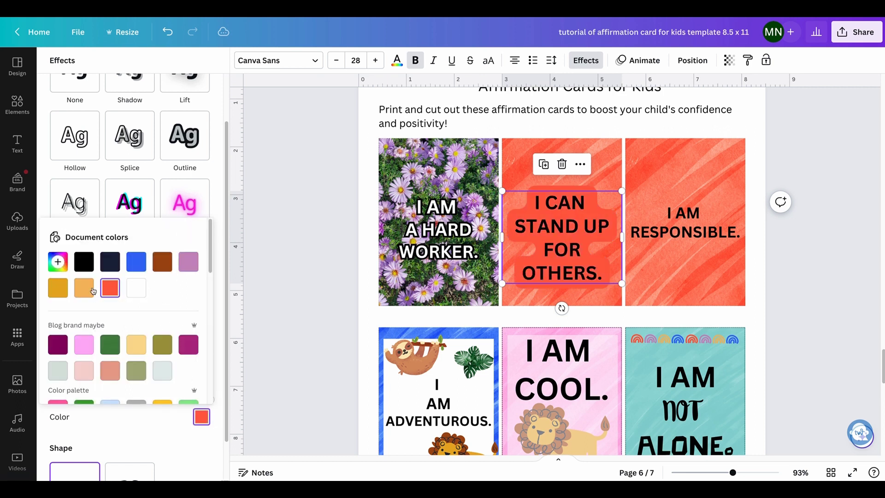
left_click(84, 288)
left_click(56, 290)
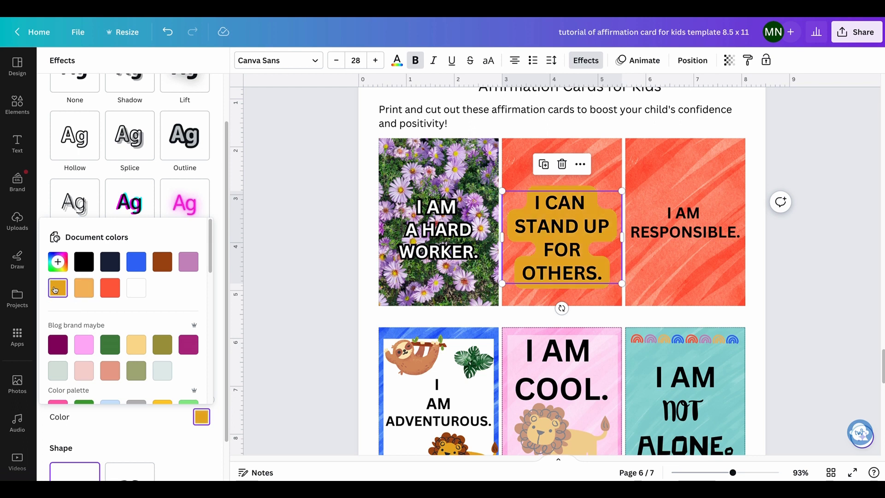
left_click(600, 272)
- Turn the second card's text white after trying orange, gold and navy
left_click_drag(600, 272, 535, 203)
left_click(397, 60)
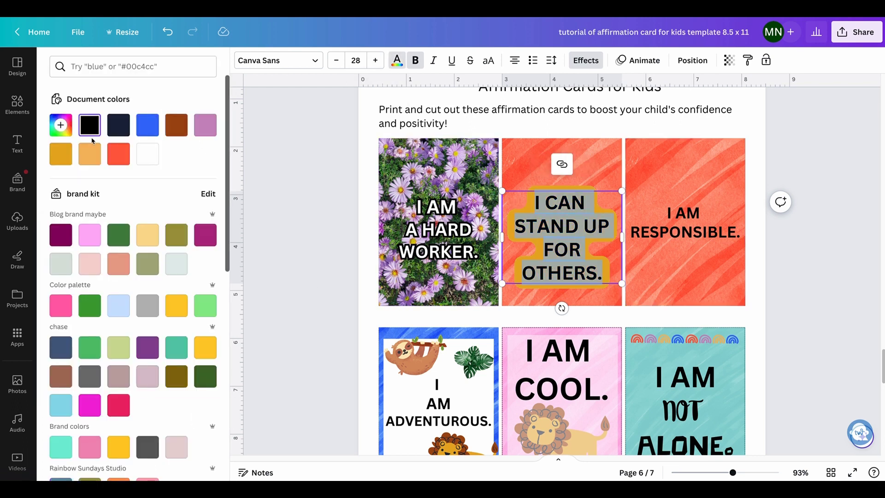
left_click(147, 153)
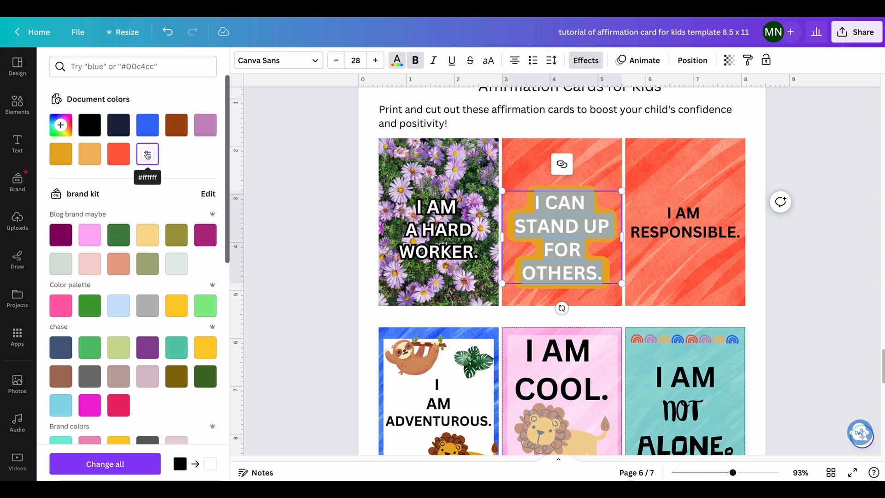
left_click(89, 155)
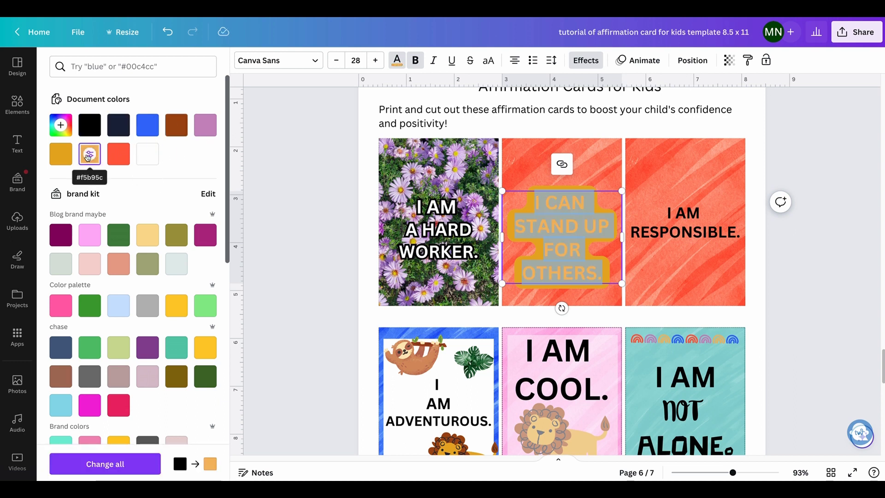
left_click(60, 154)
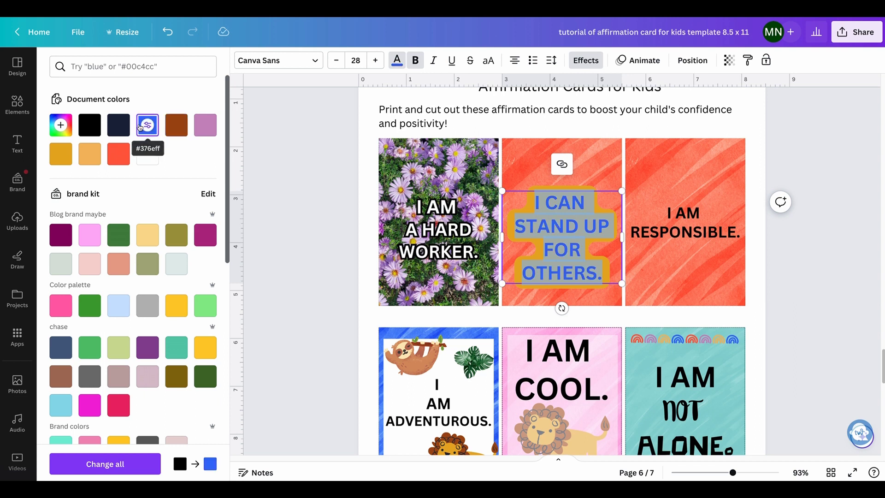
left_click(119, 125)
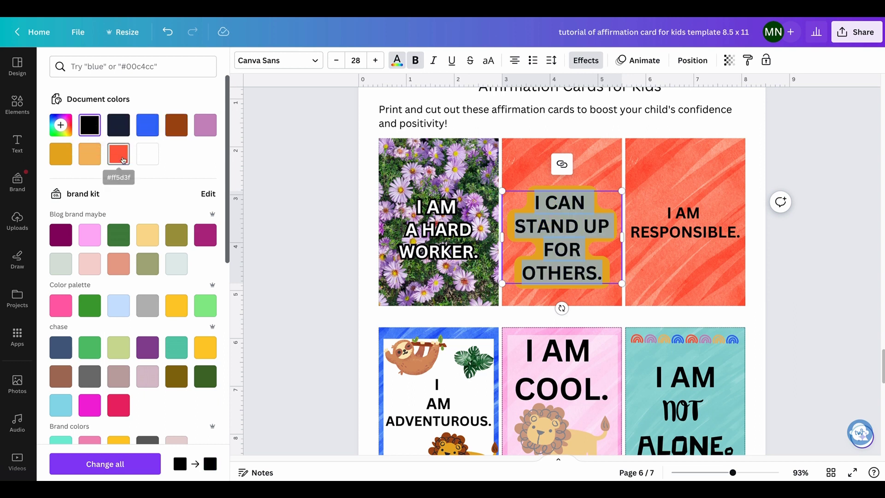
left_click(148, 153)
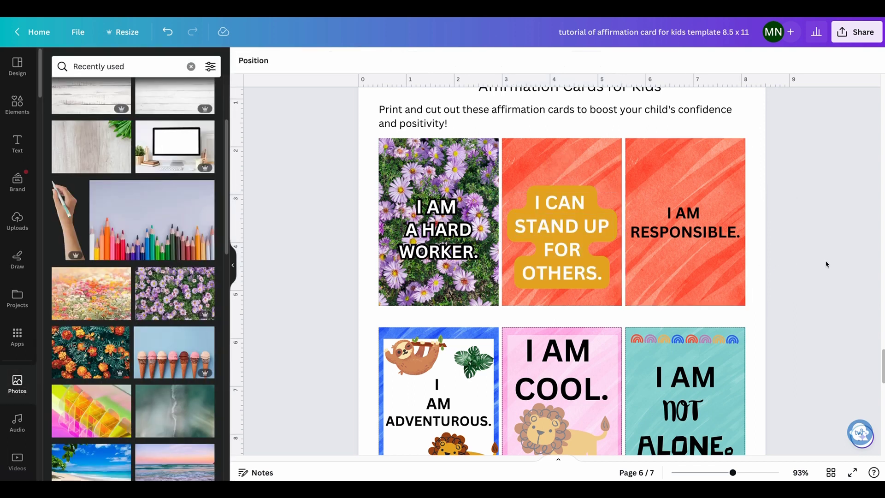
- Swap the orange card's background for the pastel flower photo and raise its text slightly
left_click(828, 265)
left_click(585, 162)
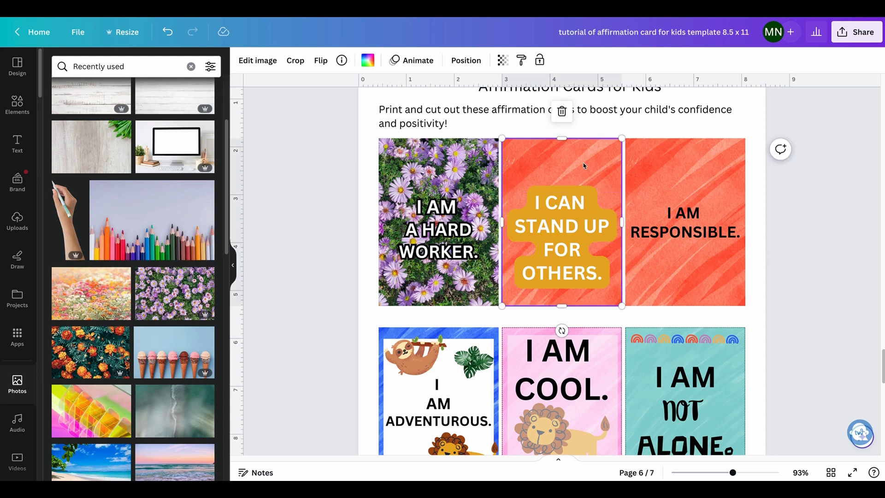
left_click_drag(92, 308, 519, 187)
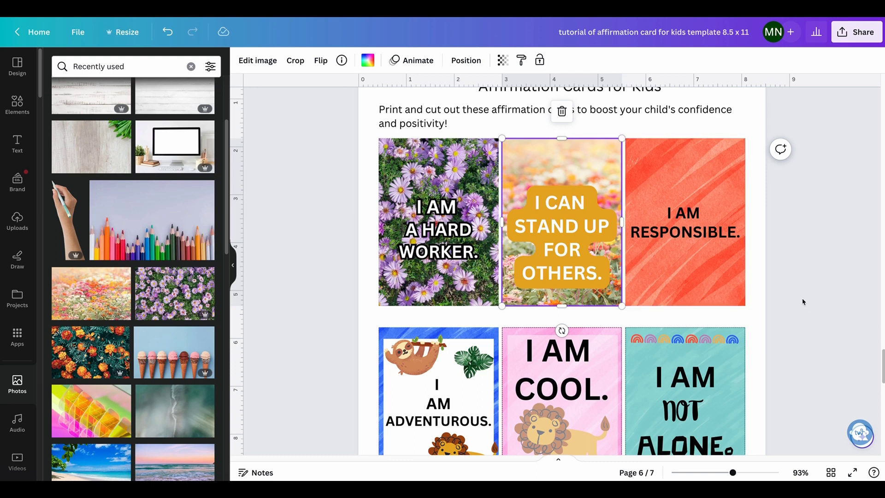
left_click(563, 252)
left_click_drag(563, 253, 562, 244)
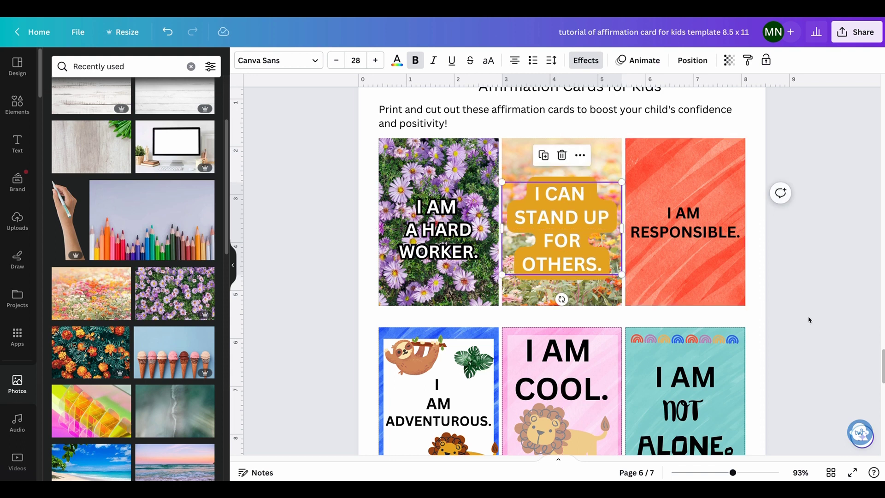
scroll(807, 321, "down", 2)
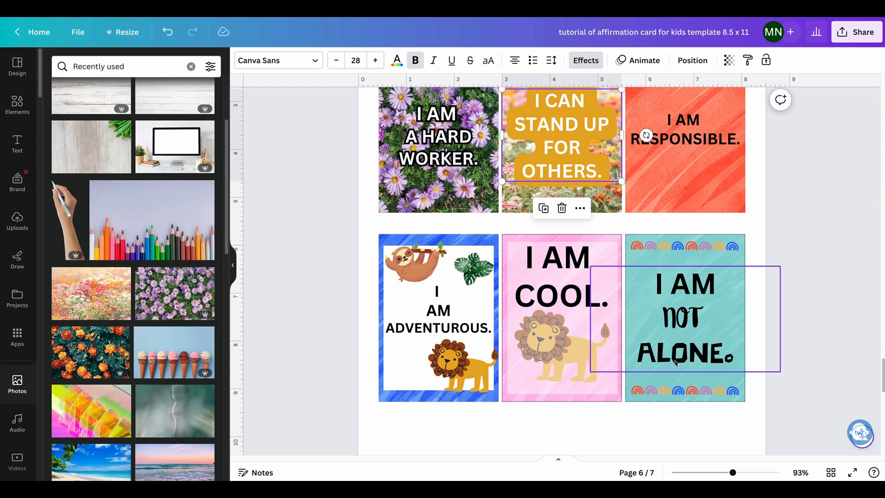
scroll(675, 363, "down", 10)
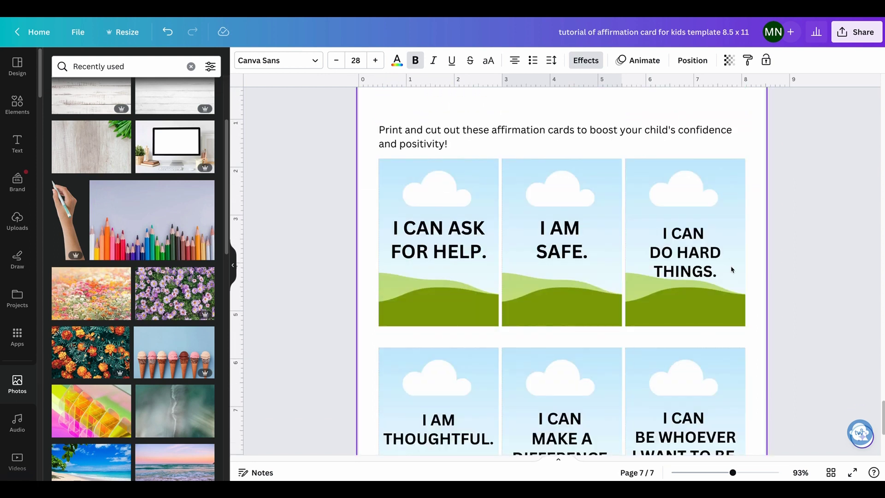
scroll(412, 377, "down", 3)
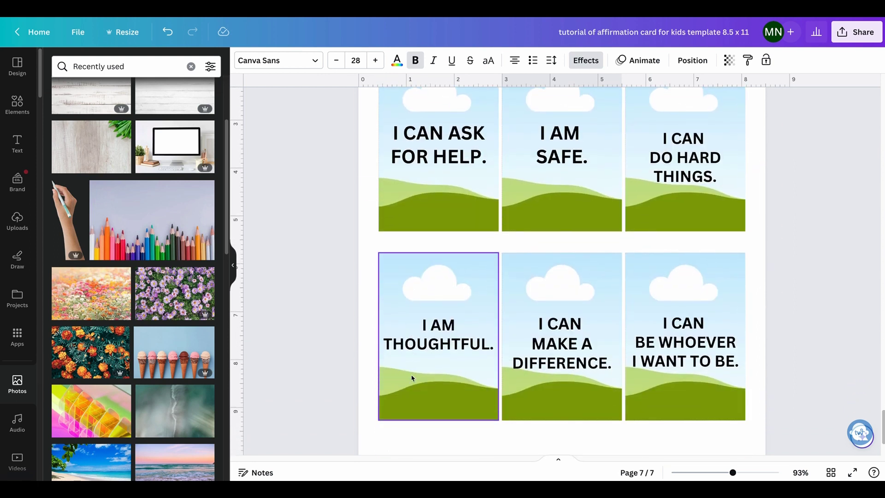
scroll(411, 377, "up", 8)
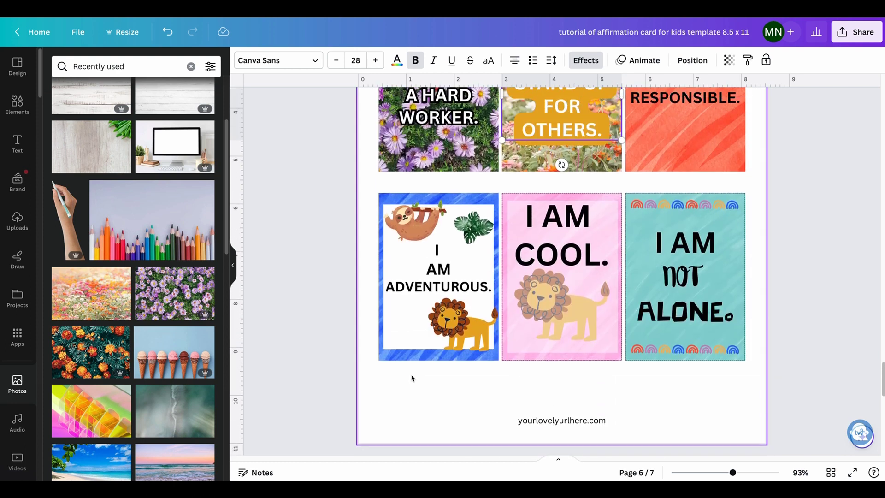
scroll(411, 378, "up", 3)
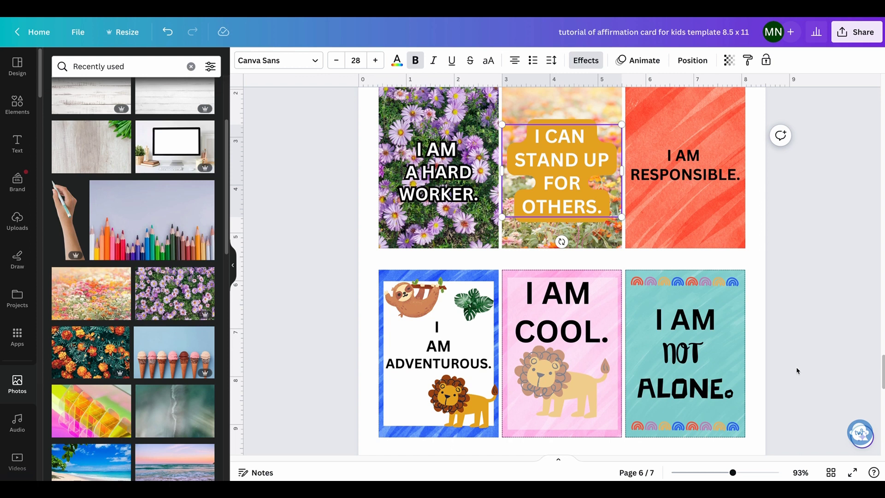
scroll(797, 370, "up", 1)
mouse_move(781, 314)
left_mouse_down()
mouse_move(770, 371)
mouse_move(763, 358)
mouse_move(770, 310)
left_mouse_up()
scroll(771, 310, "down", 3)
scroll(770, 313, "up", 10)
scroll(770, 313, "down", 7)
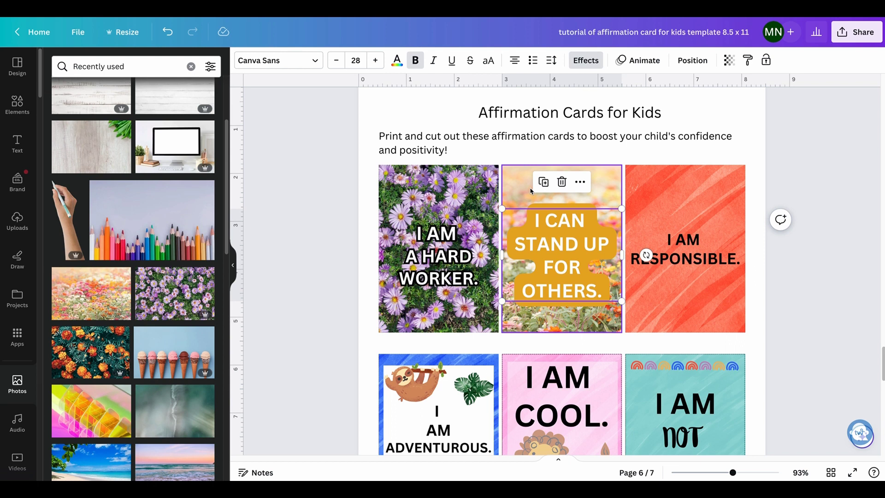
scroll(424, 300, "down", 3)
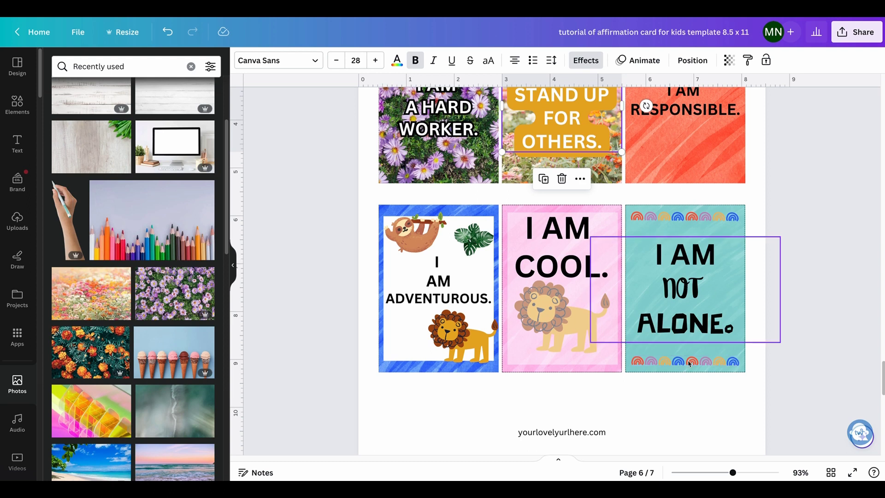
- Rotate one rainbow strip vertical along the left edge and move the other to the right edge
left_click(692, 363)
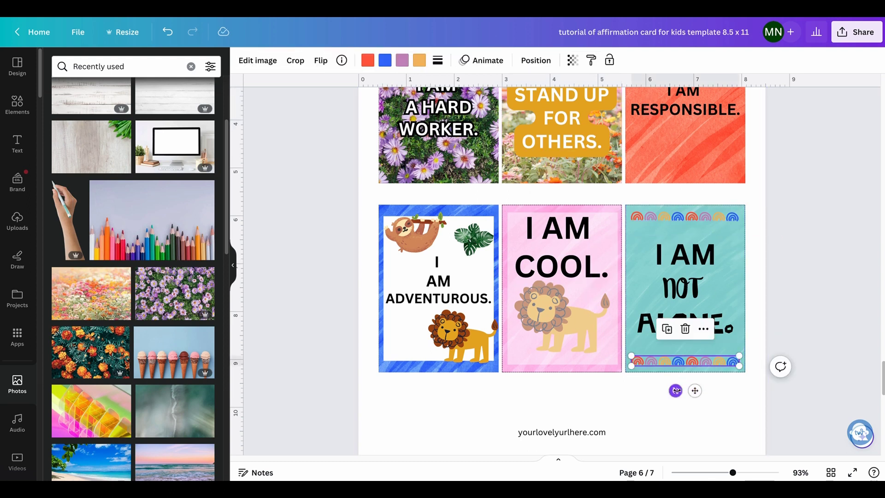
left_click_drag(676, 390, 763, 369)
left_click_drag(685, 355, 636, 287)
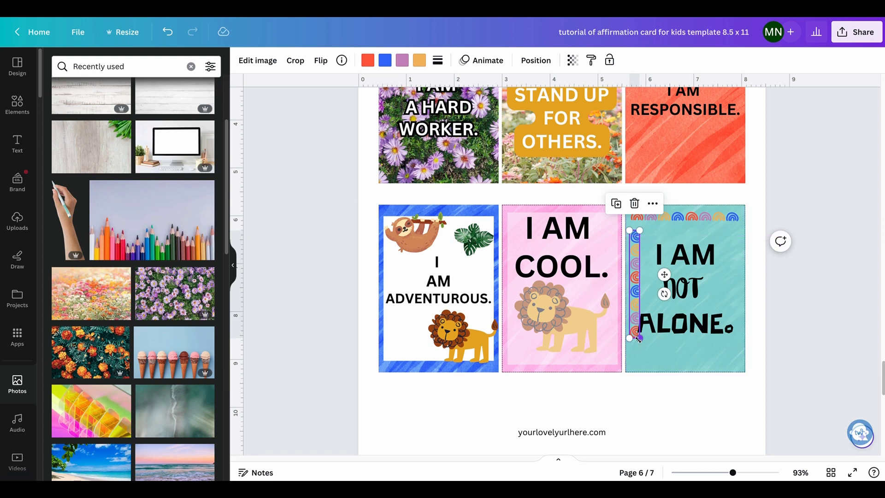
left_click_drag(640, 343, 637, 365)
left_click_drag(719, 216, 733, 300)
left_click_drag(727, 338, 724, 368)
- Shrink and narrow the I AM NOT ALONE text to fit between the borders
left_click(784, 278)
left_click(705, 314)
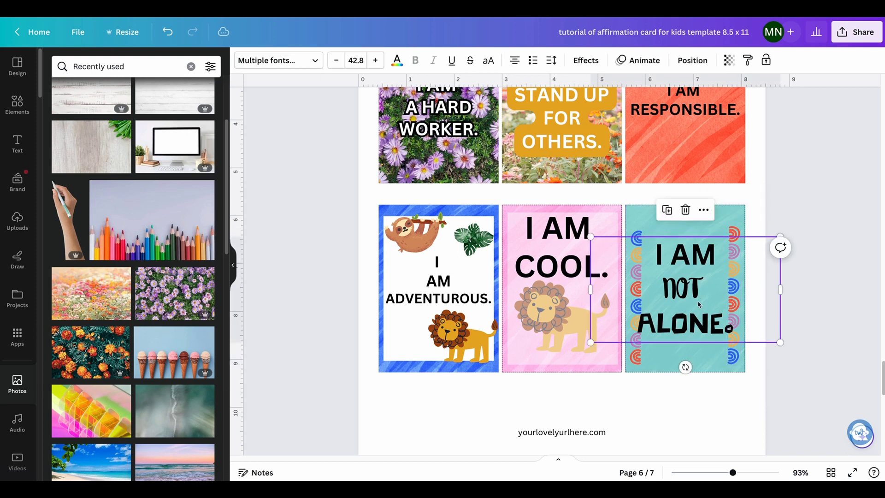
left_click_drag(780, 342, 766, 334)
left_click_drag(592, 335, 610, 322)
left_click_drag(662, 312, 663, 312)
- Rotate the right strip vertical and match both strips' lengths to the card's height
left_click(729, 351)
left_click_drag(703, 286, 700, 289)
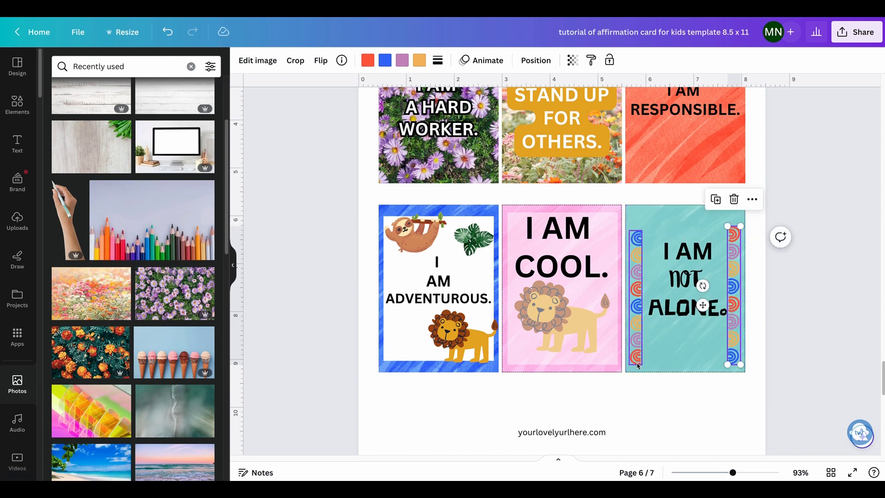
left_click(630, 228)
left_click_drag(628, 226, 629, 223)
left_click(786, 310)
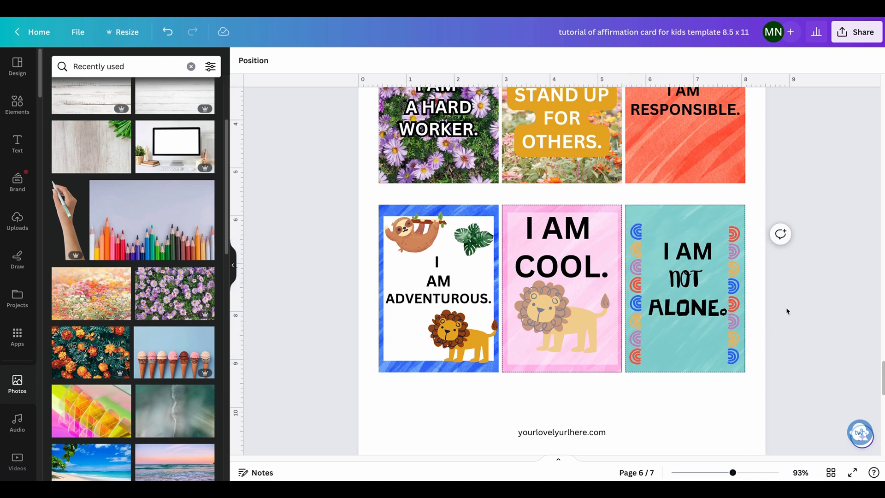
left_click(734, 286)
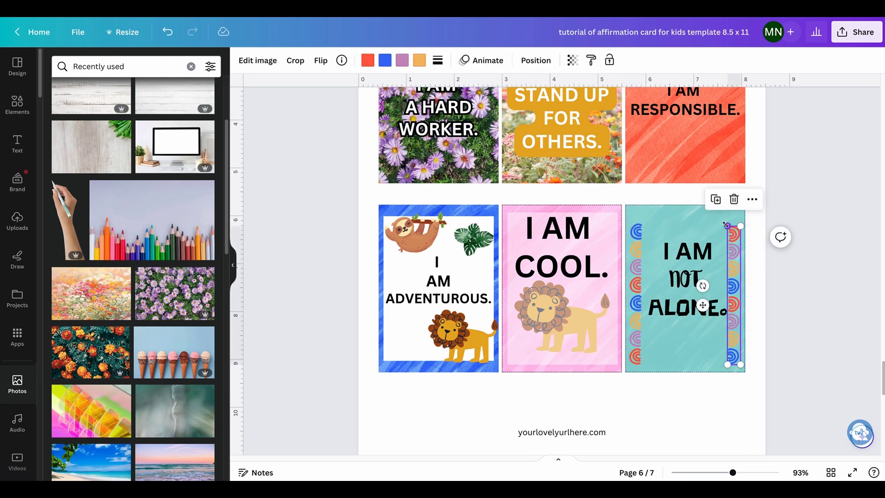
left_click_drag(725, 223, 726, 225)
left_click(787, 354)
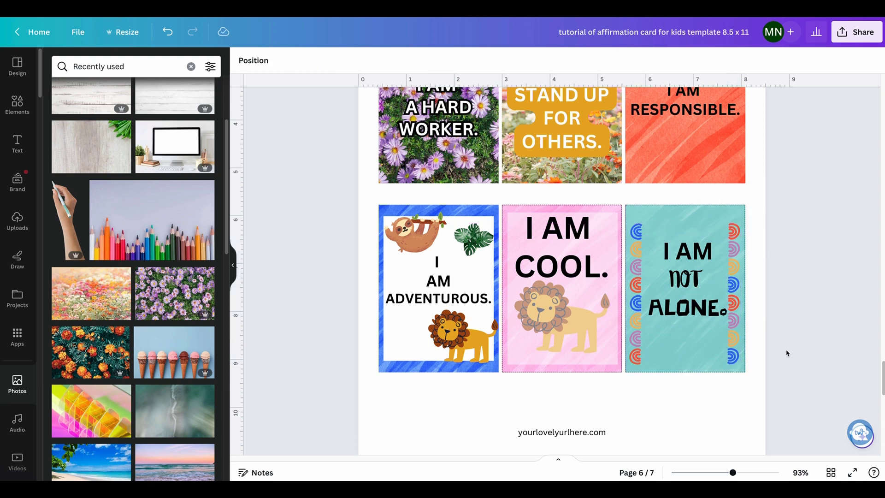
scroll(788, 355, "up", 1)
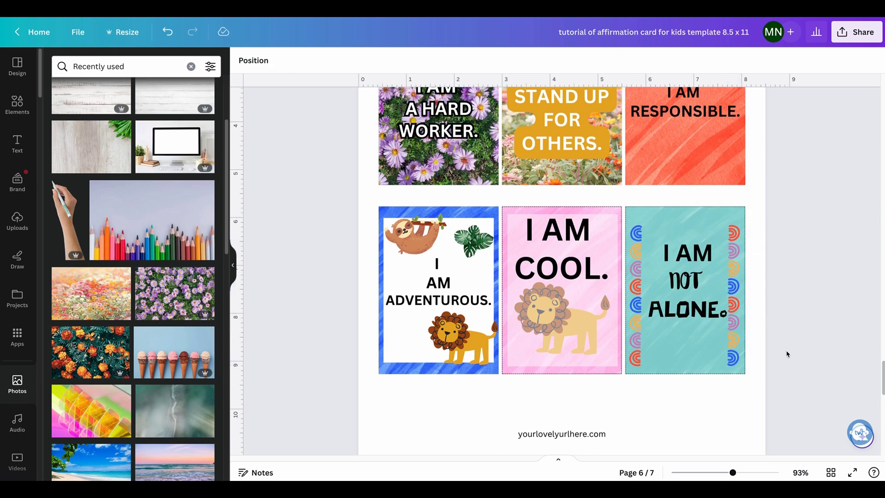
scroll(787, 354, "down", 2)
scroll(787, 354, "up", 4)
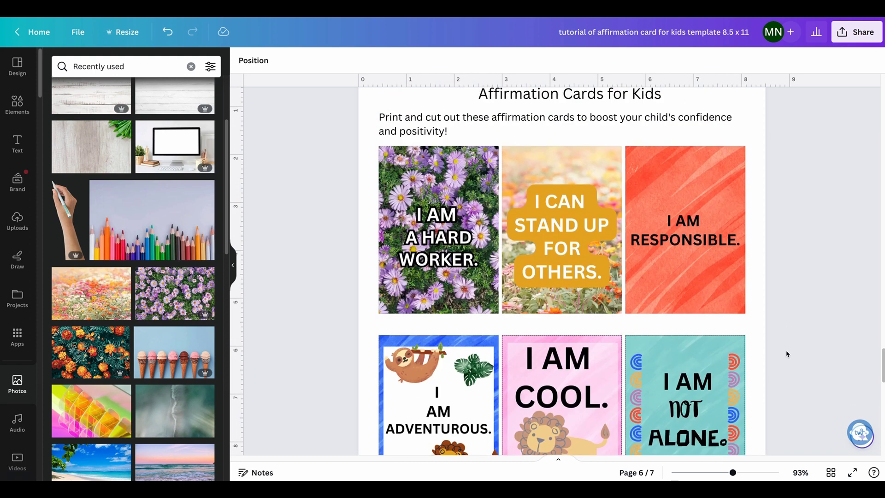
scroll(787, 354, "down", 1)
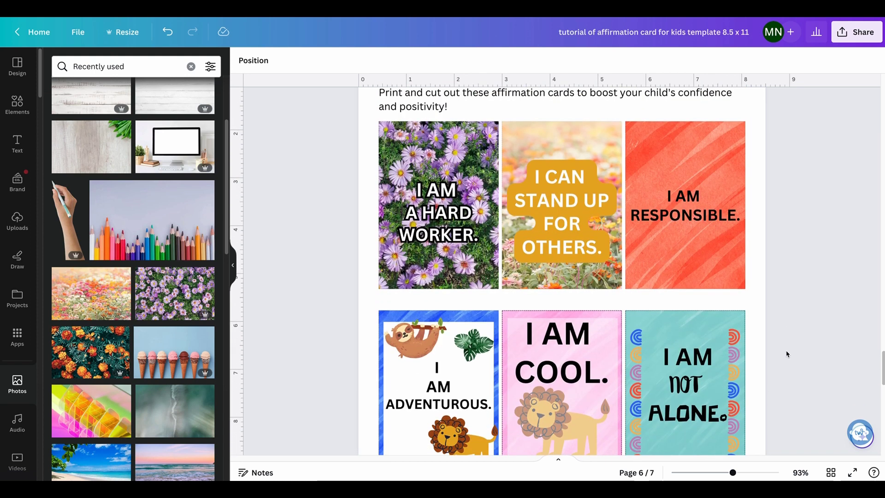